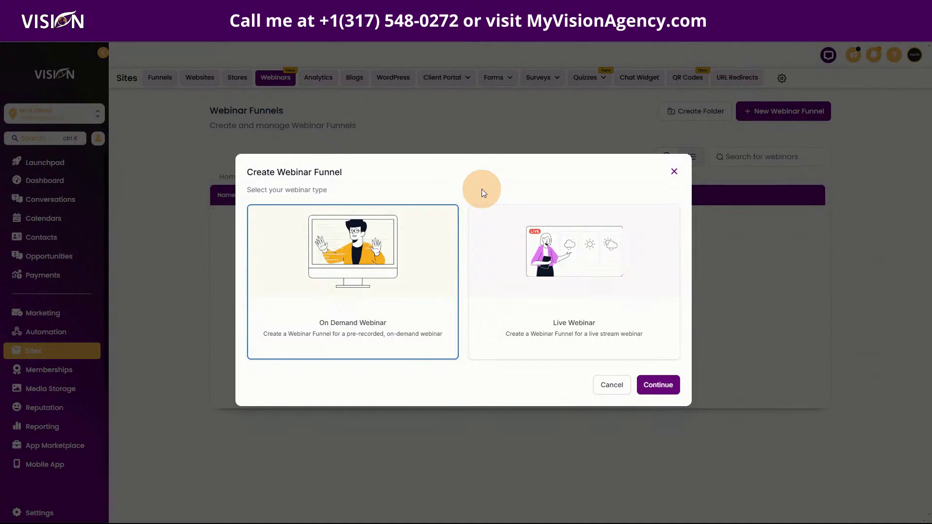
click(592, 285)
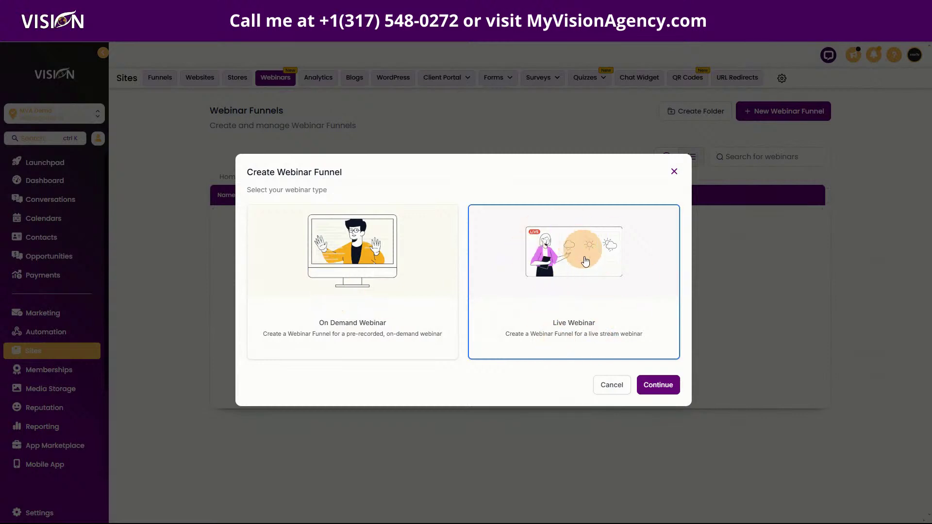
click(662, 386)
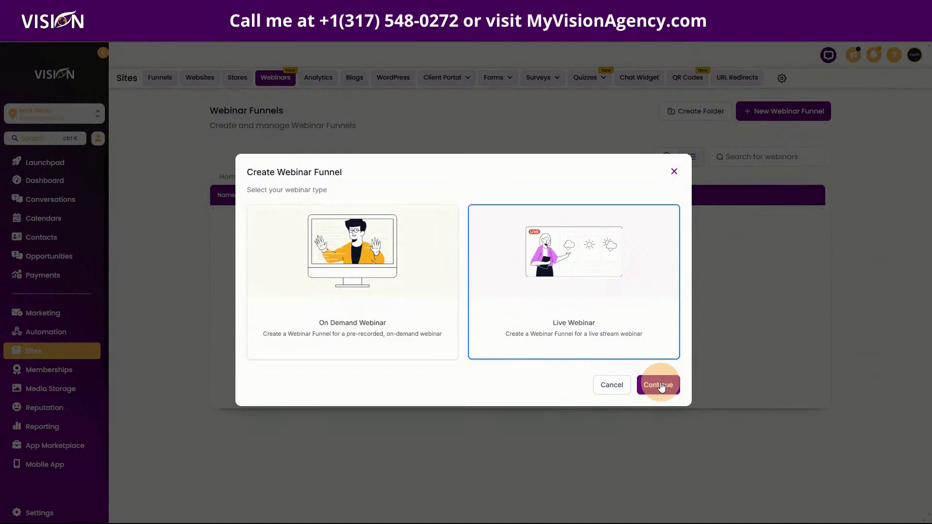
click(674, 172)
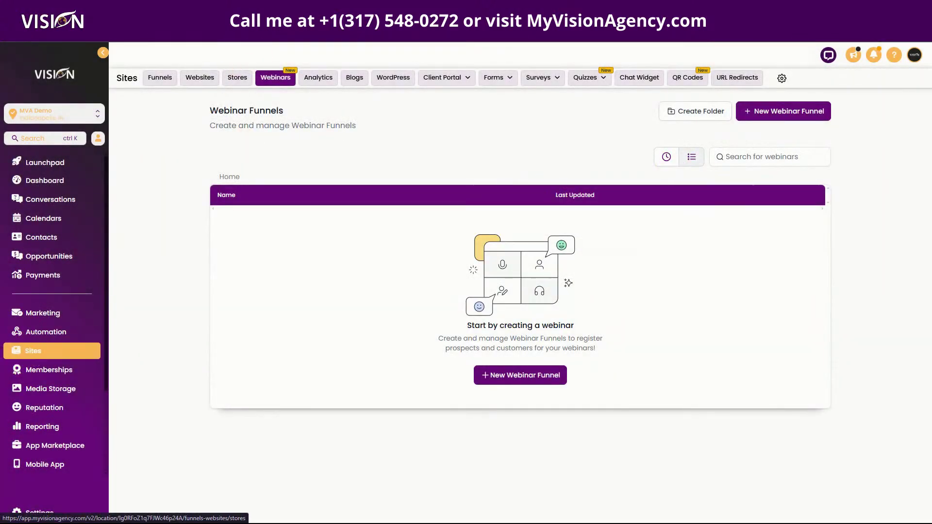
Start a new webinar funnel of the Live Webinar type and name it Live Test.
click(542, 375)
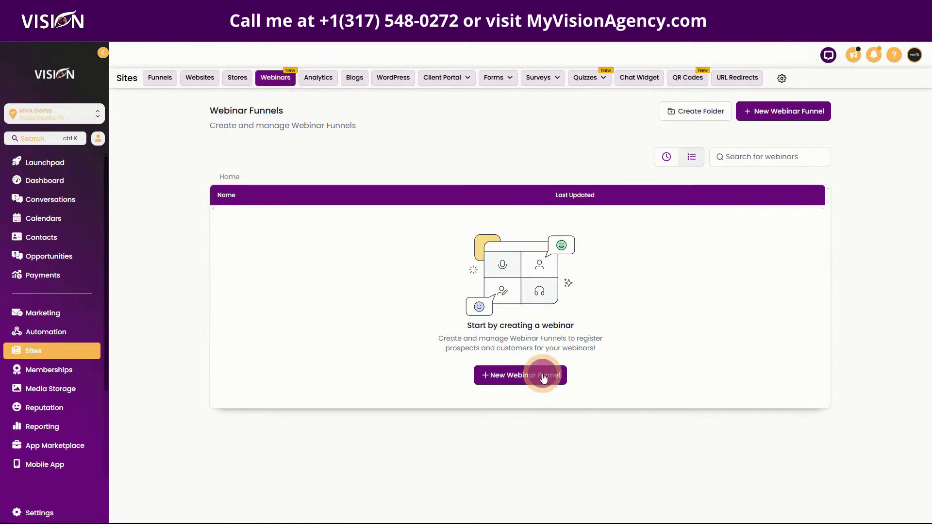
click(558, 280)
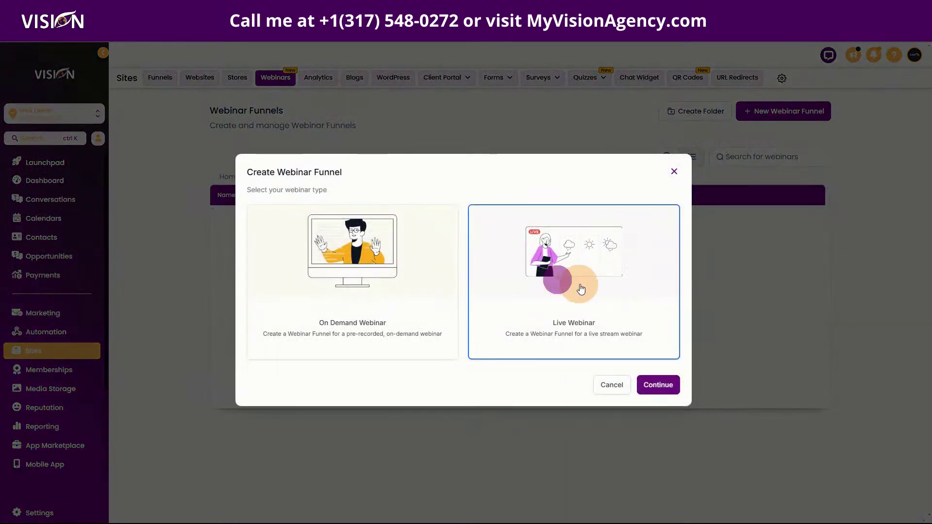
click(670, 387)
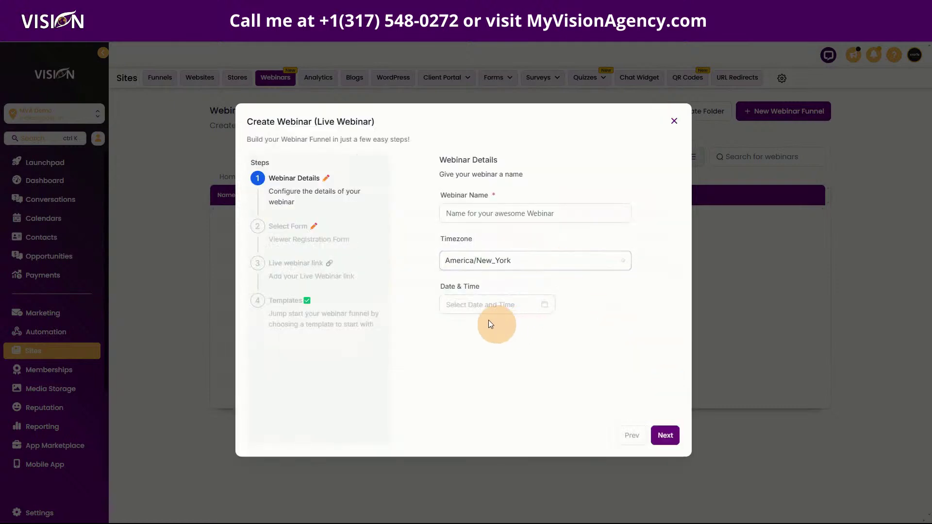
click(500, 213)
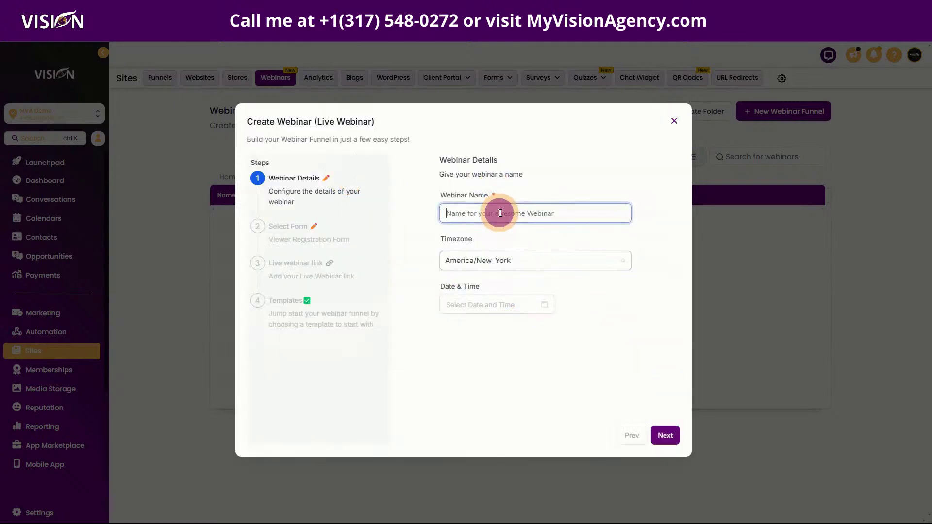
text(Live Test)
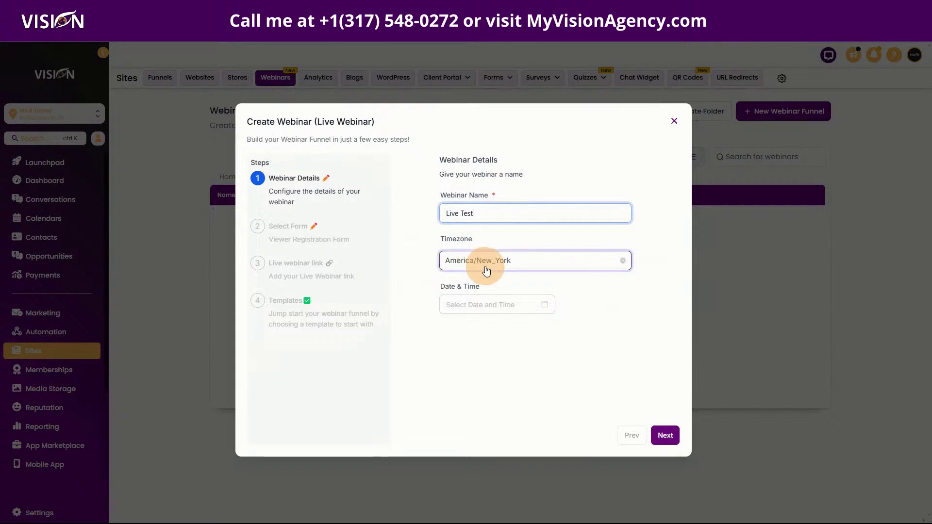
click(493, 306)
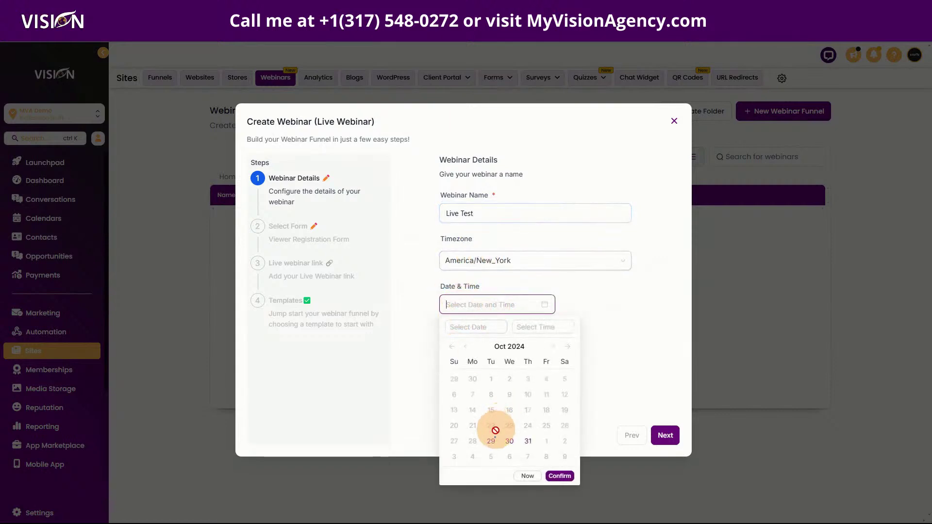
click(529, 442)
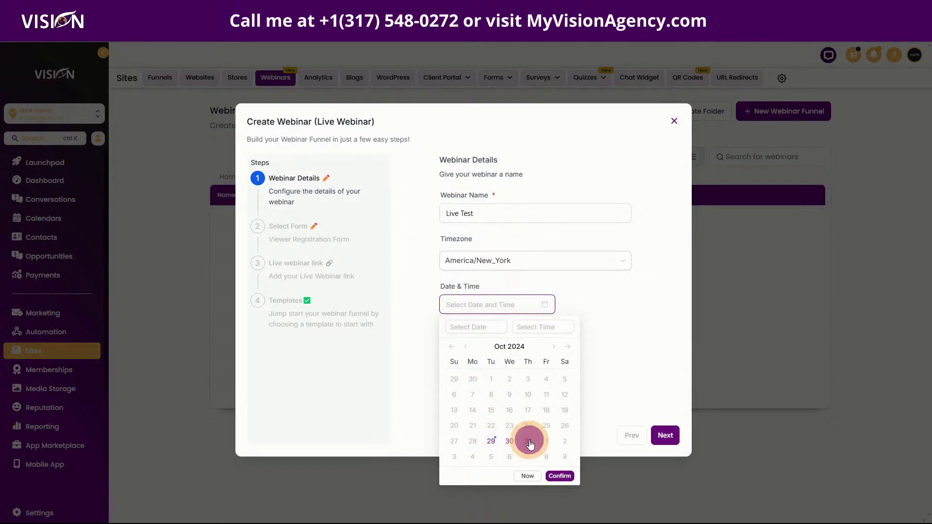
click(549, 328)
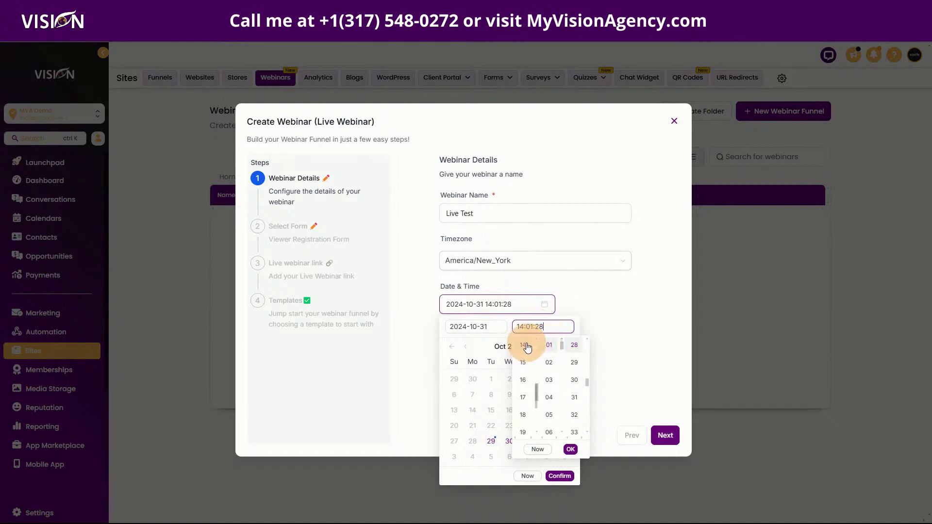
scroll(549, 349, up, 1)
click(549, 345)
scroll(577, 361, up, 5)
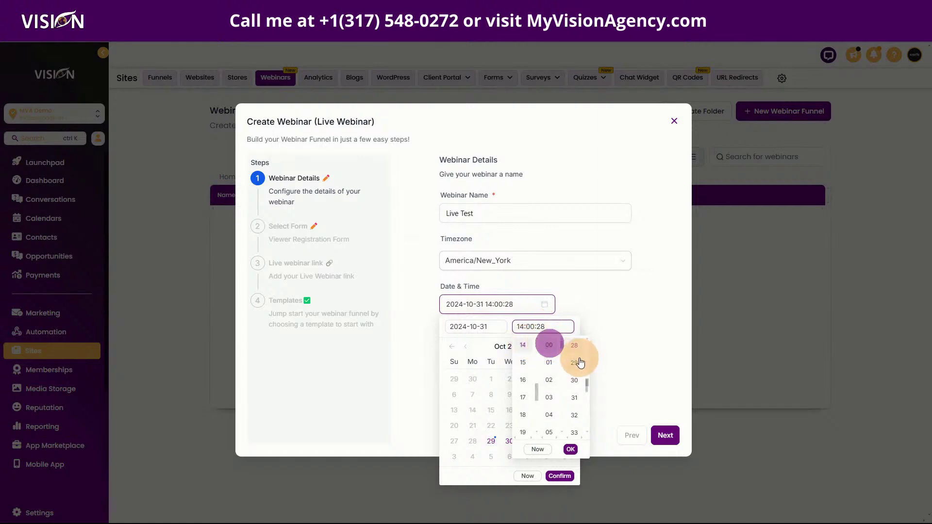
scroll(578, 362, up, 5)
click(575, 345)
click(574, 452)
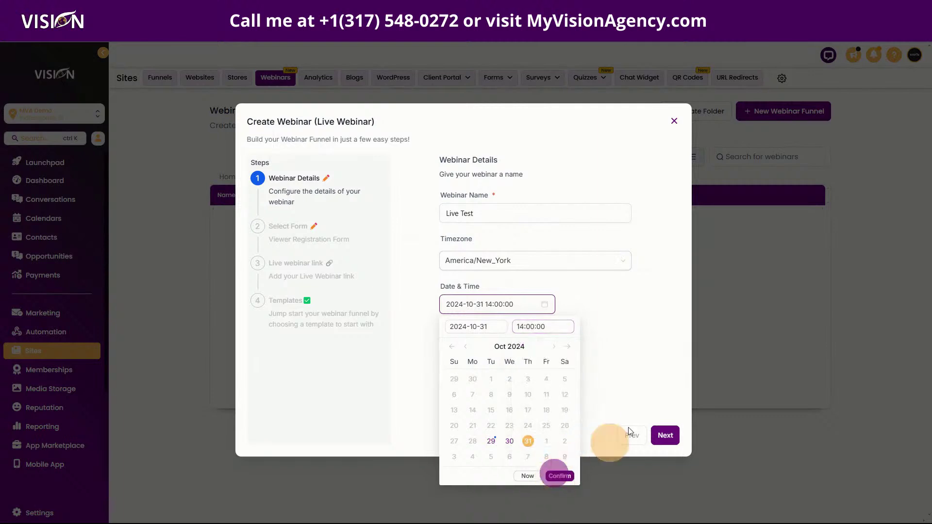
click(556, 475)
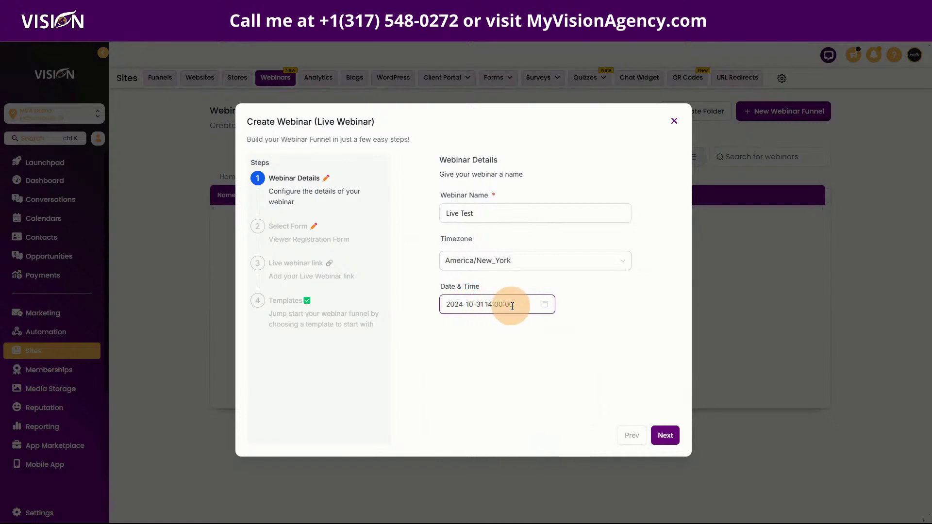
click(663, 435)
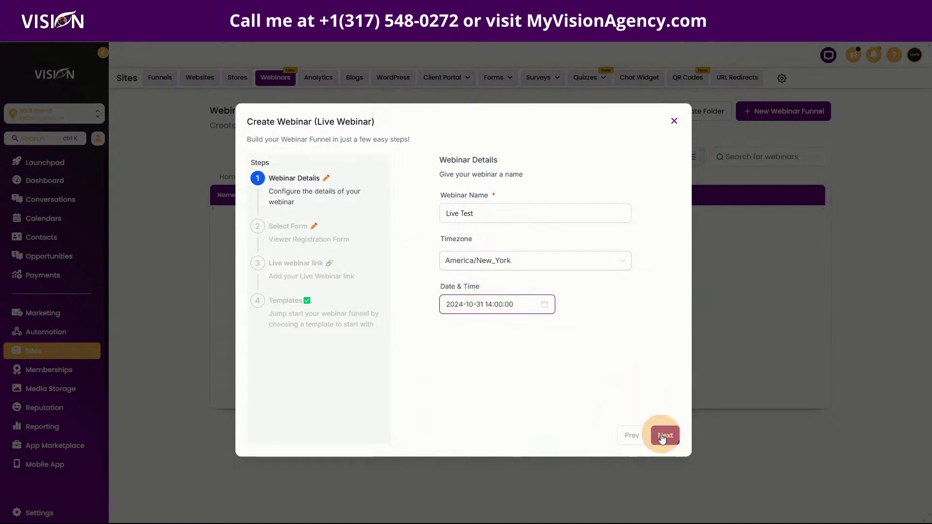
Choose Form 13 as the webinar registration form and continue to the live webinar link.
click(459, 221)
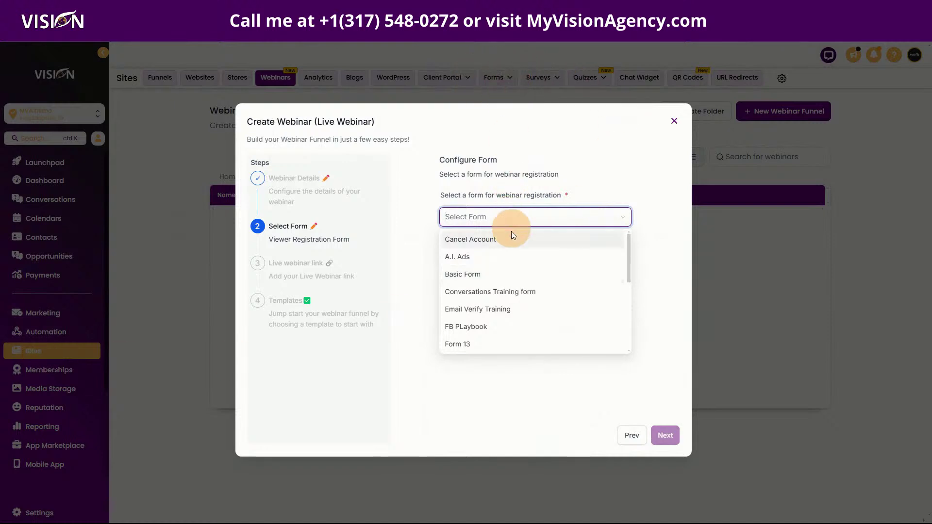
click(467, 343)
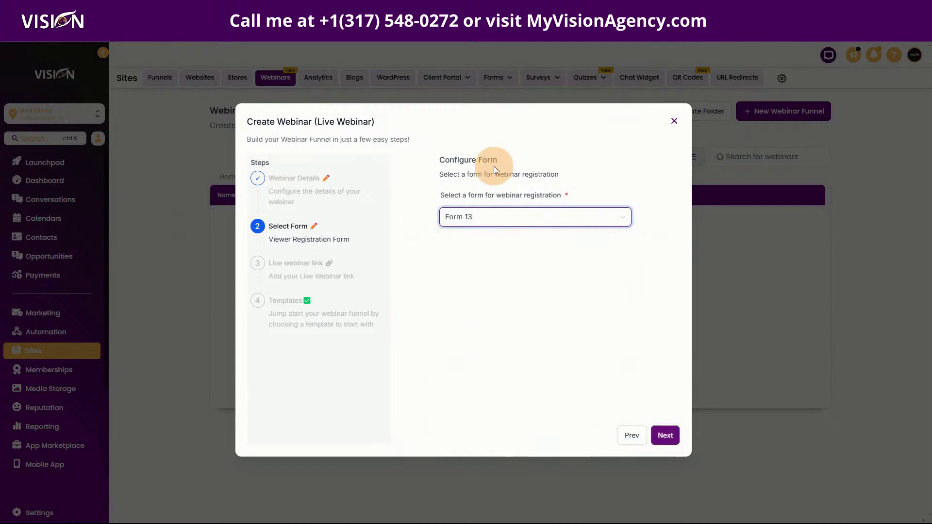
click(667, 429)
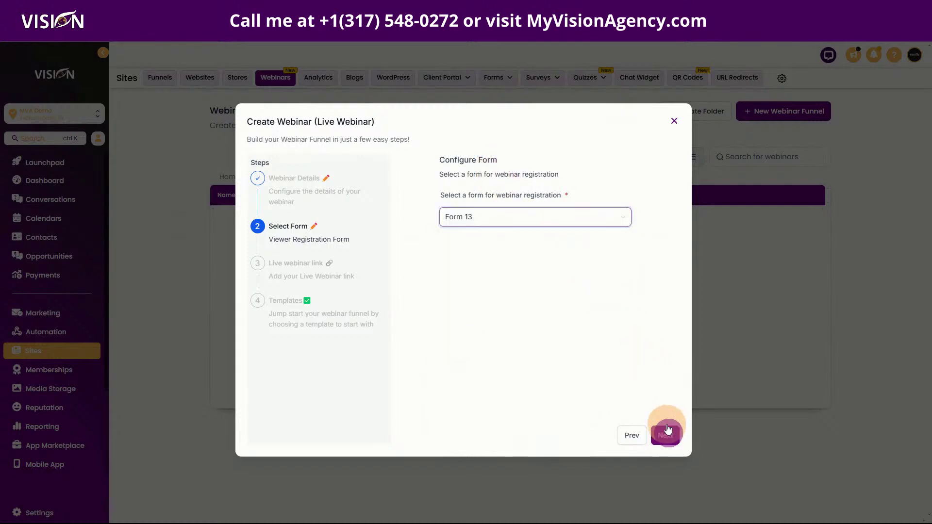
click(491, 210)
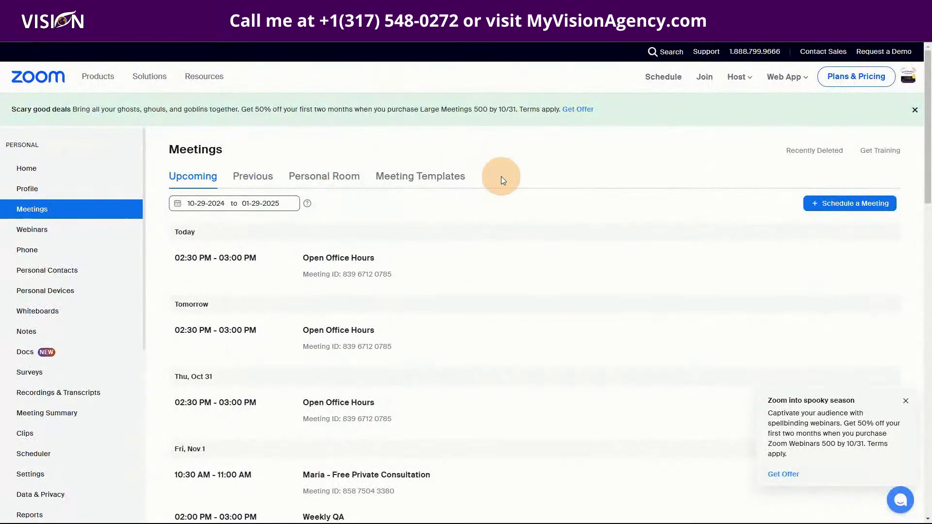
Switch to Zoom and schedule a meeting with the topic Test Live for 10/31/2024 at 02:00 PM, then save it.
click(852, 206)
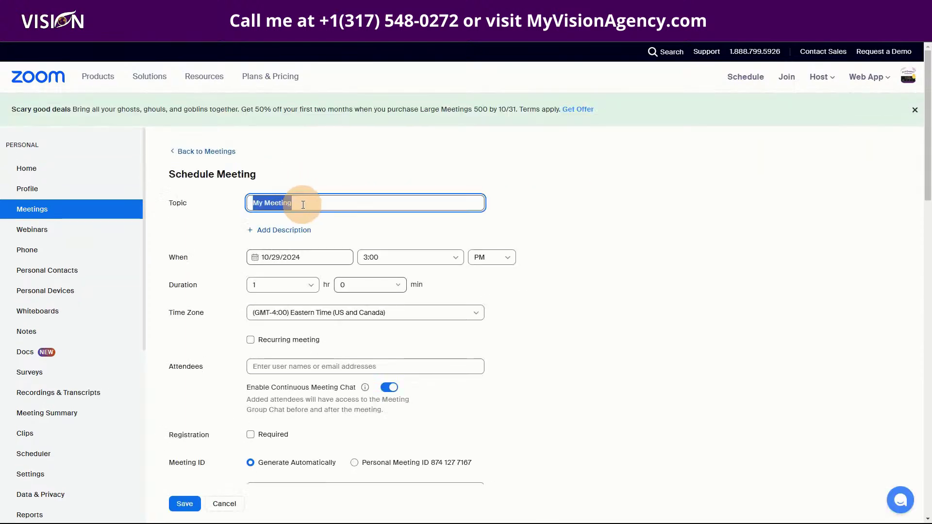
text(Test Live)
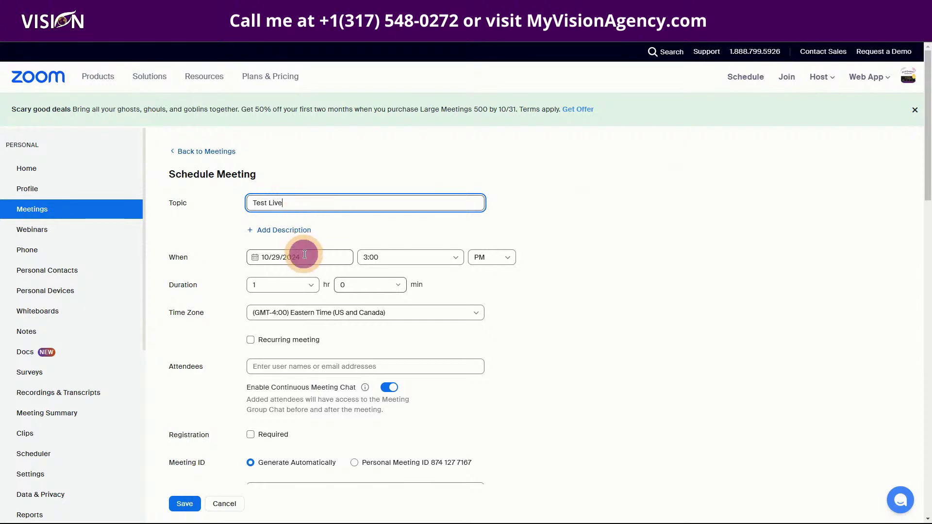
click(304, 255)
click(345, 391)
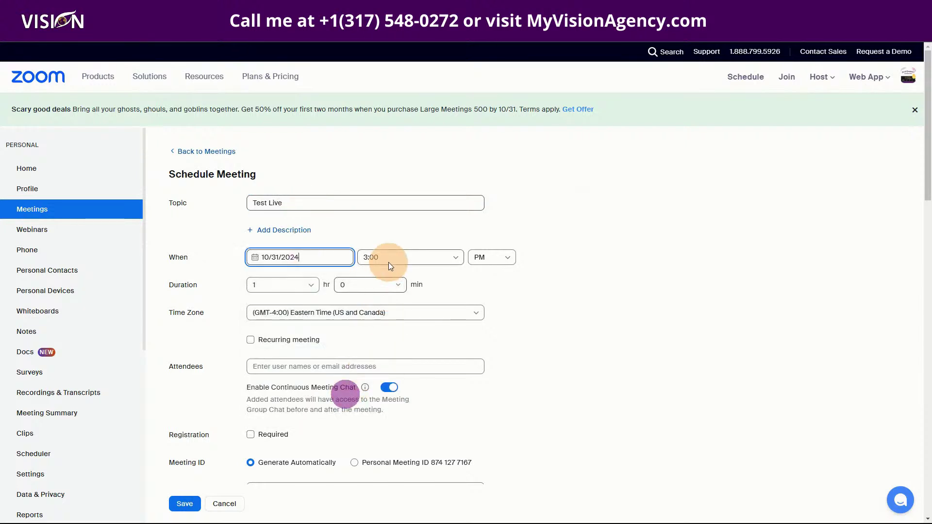
click(389, 260)
scroll(389, 316, down, 2)
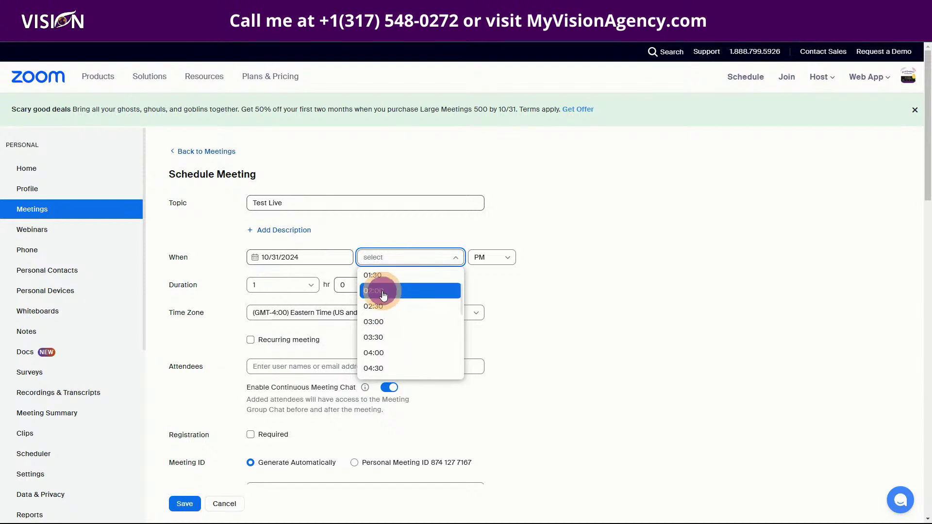
click(384, 292)
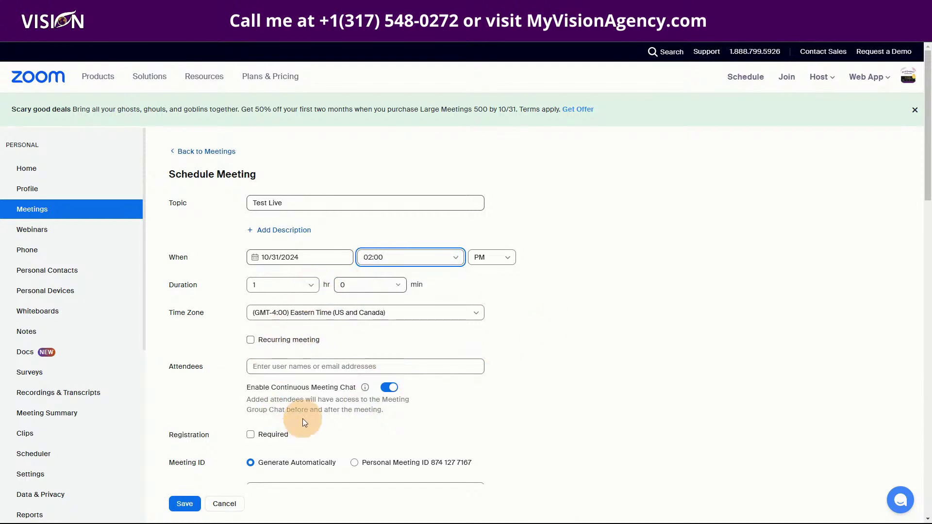
scroll(181, 460, down, 4)
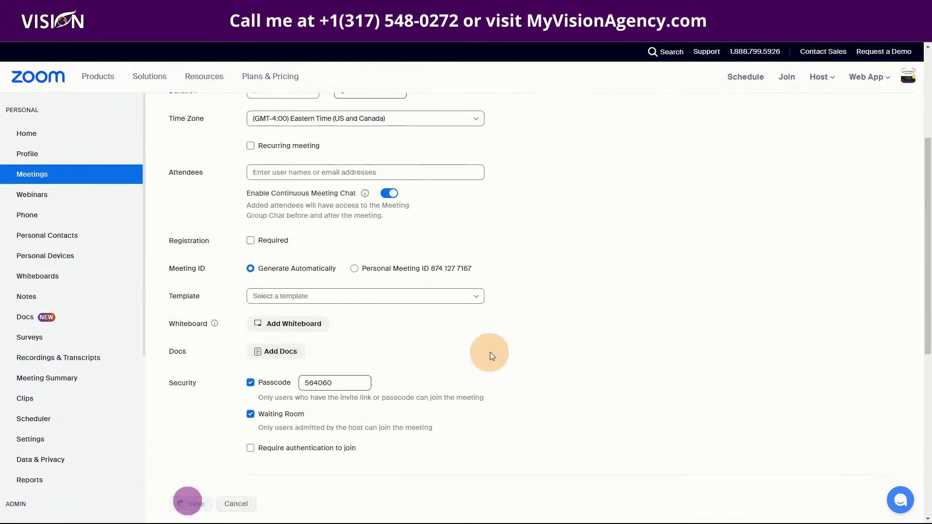
key(Return)
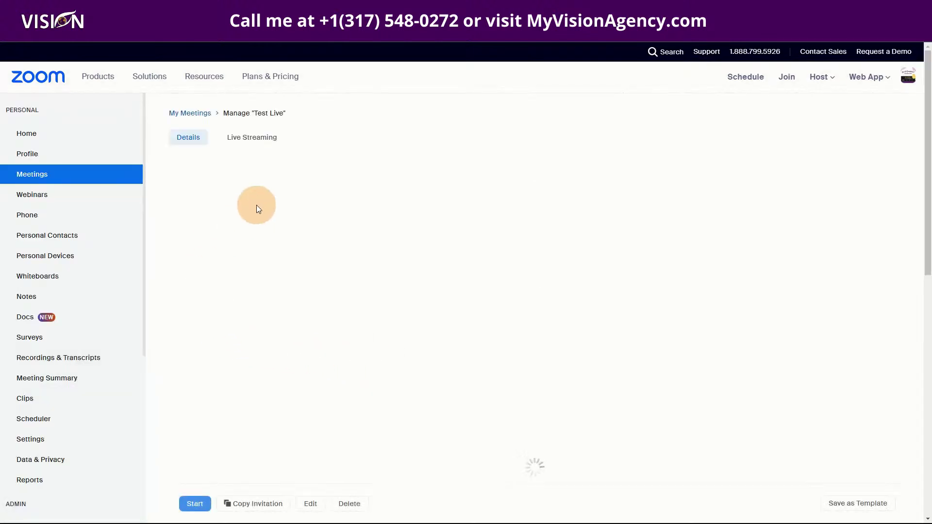
Copy the Zoom meeting's invite link and paste it as the live webinar link in the webinar funnel setup.
click(549, 357)
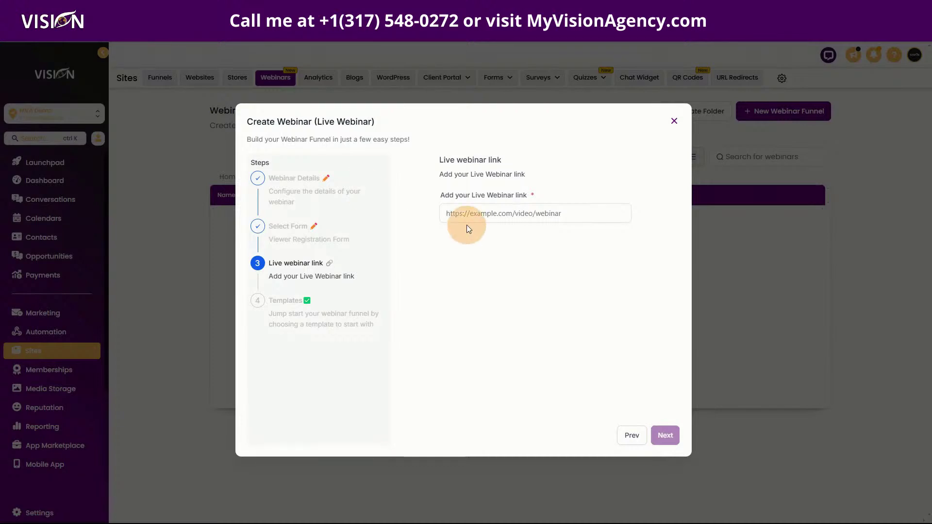
click(474, 214)
key(ctrl+v)
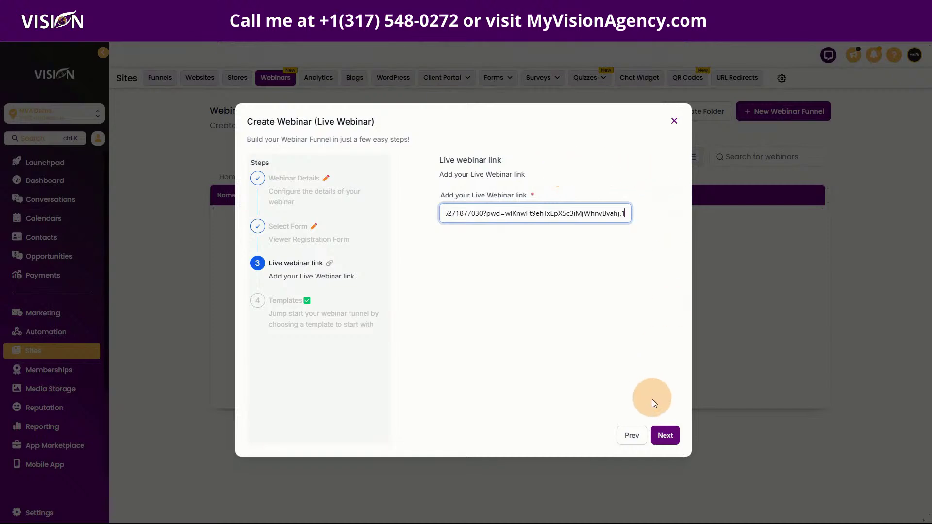
Proceed to the templates and create the webinar funnel from the Financial Planning template.
click(666, 435)
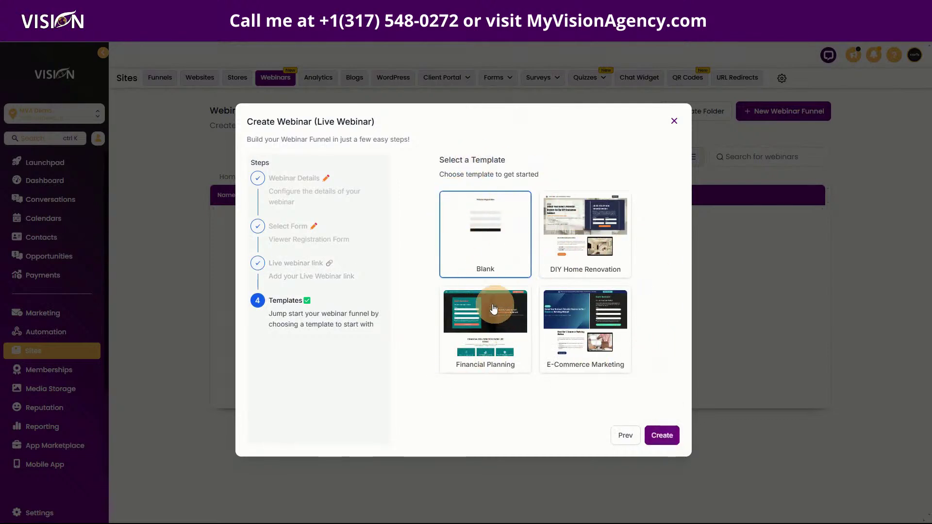
click(479, 330)
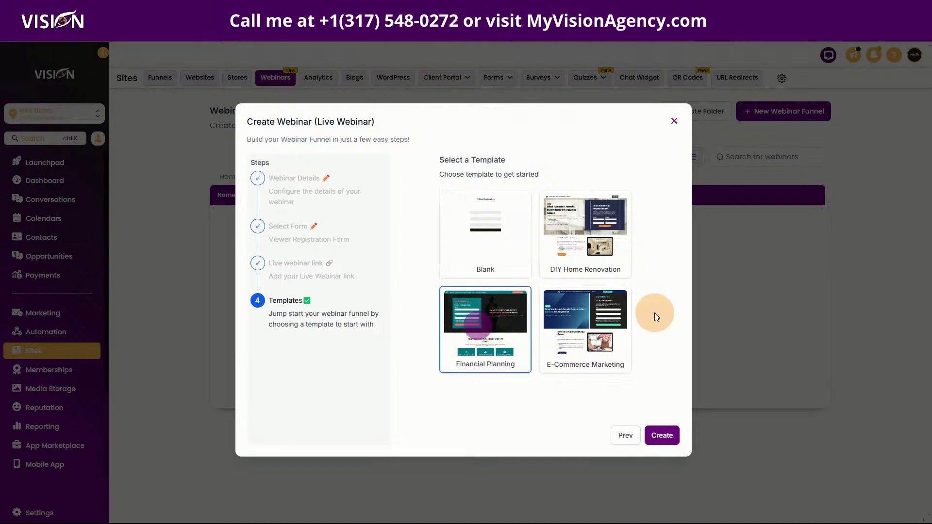
click(662, 435)
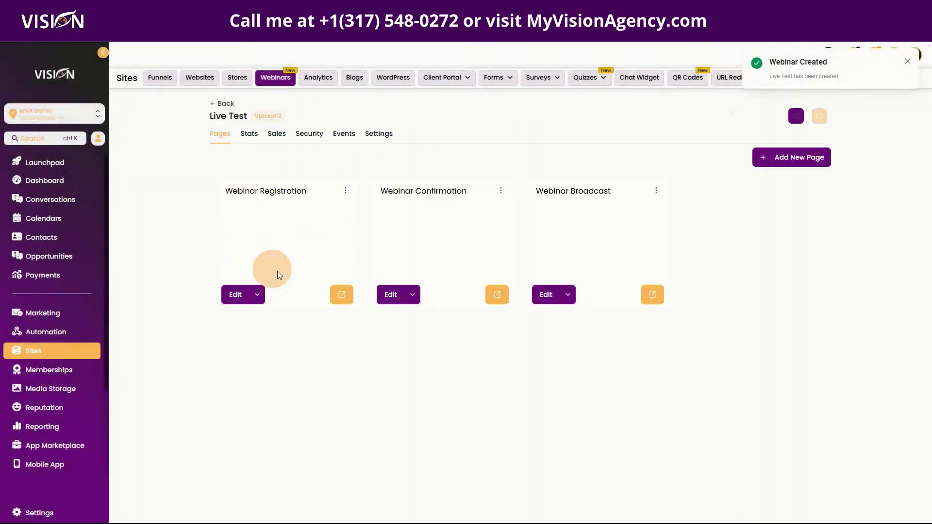
Preview the Webinar Registration page and look through its sections from the registration form to the FAQ.
click(342, 296)
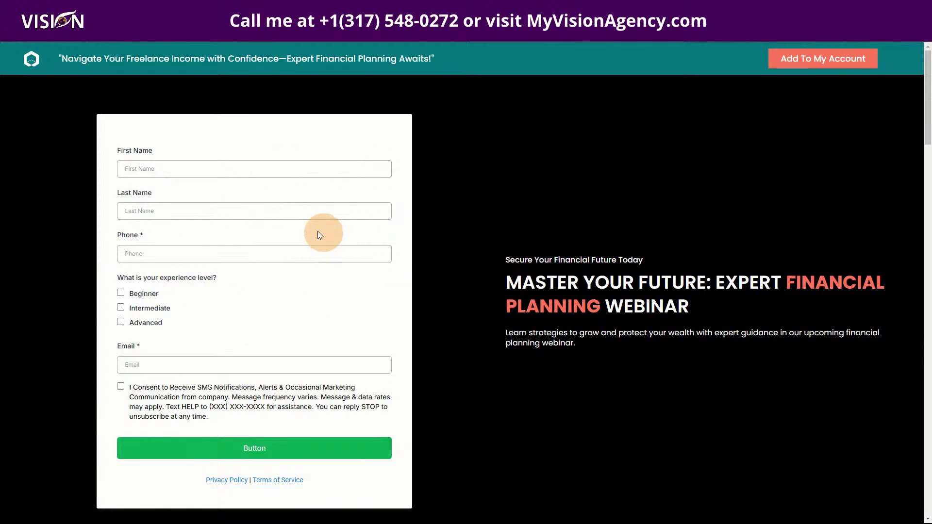
scroll(577, 321, down, 5)
scroll(735, 338, down, 20)
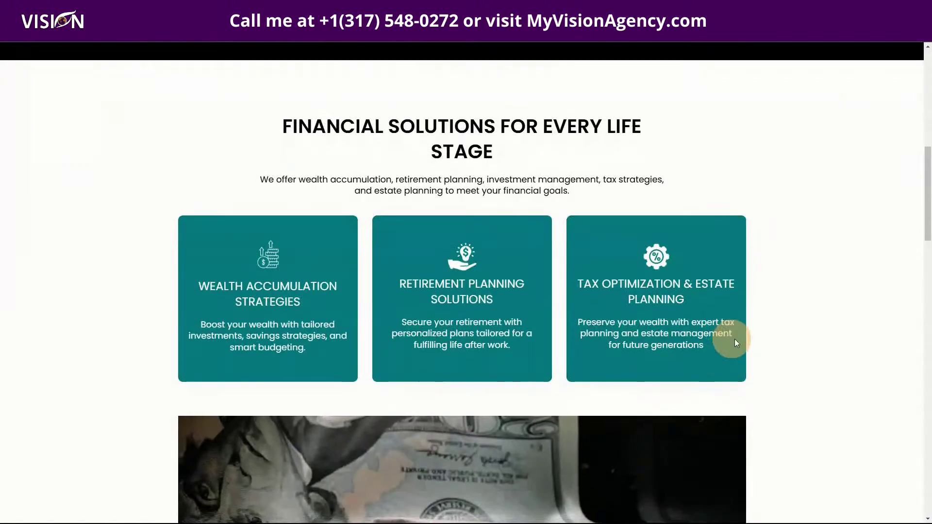
scroll(775, 348, down, 13)
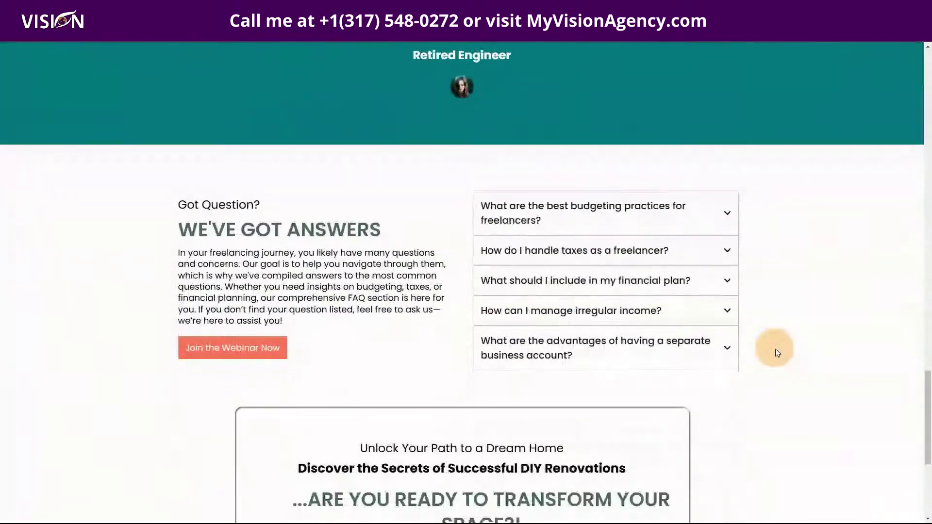
scroll(781, 356, up, 6)
scroll(457, 282, up, 20)
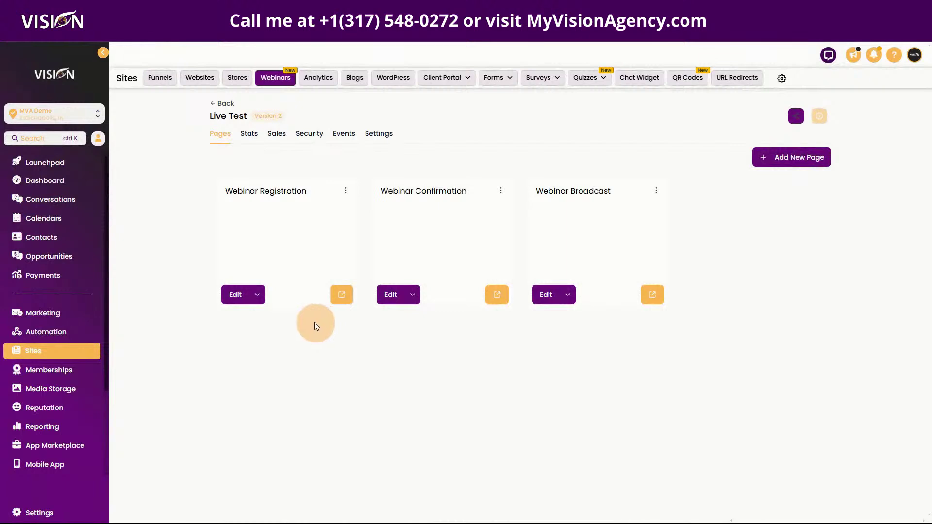
Open the Webinar Registration page in the editor and look through its sections from the header form downwards.
click(257, 294)
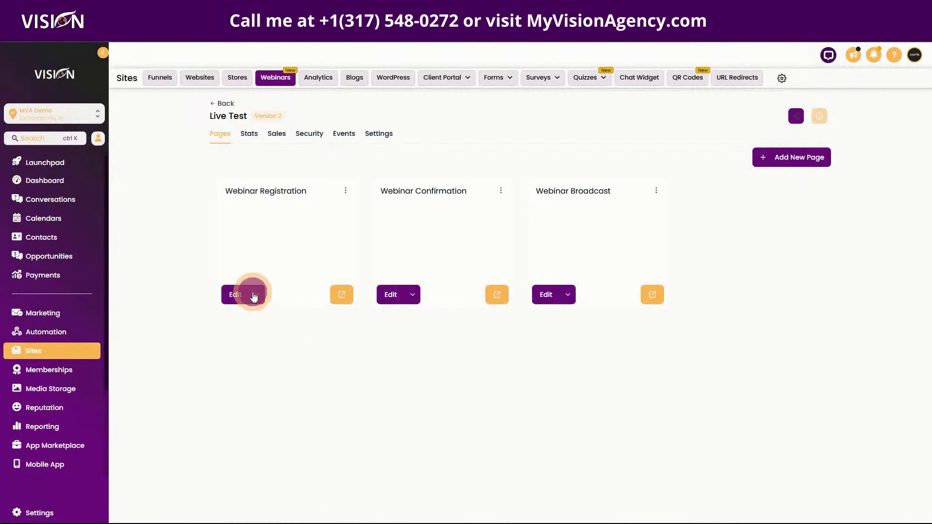
click(262, 272)
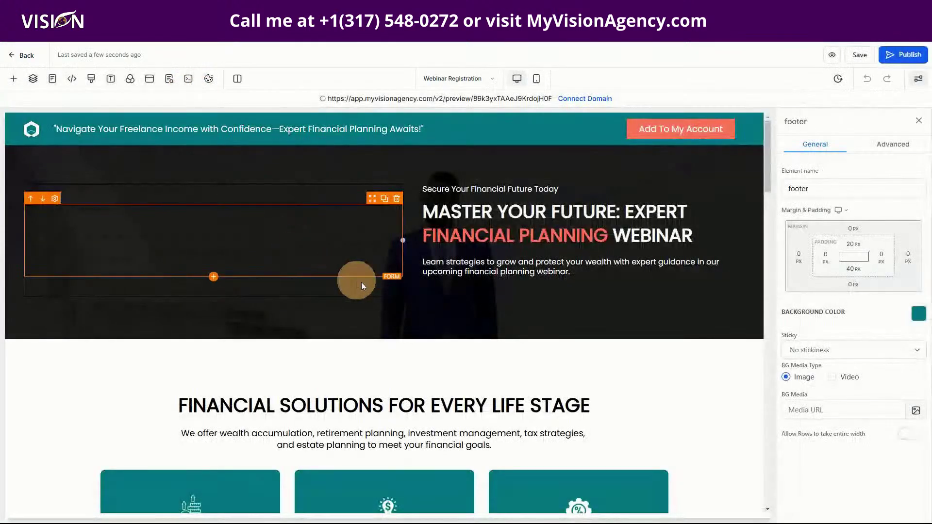
scroll(413, 437, down, 6)
scroll(424, 424, down, 9)
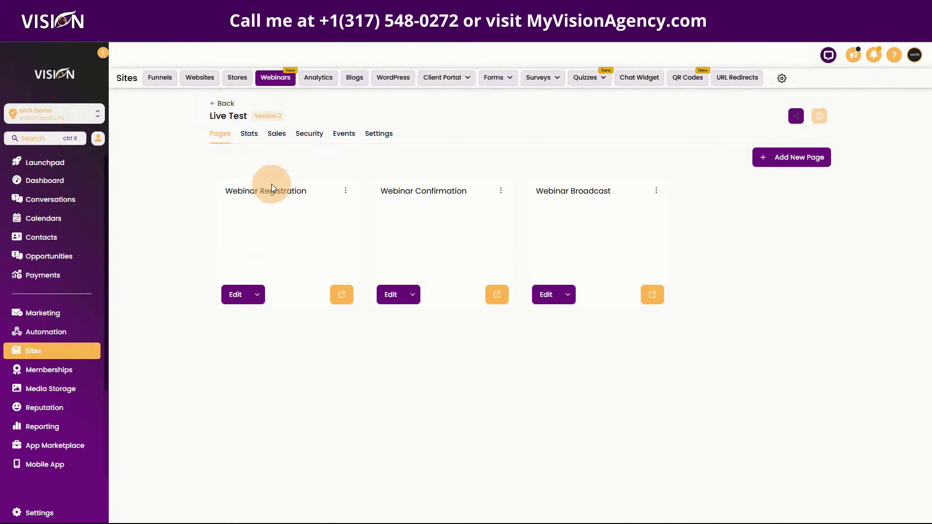
Preview the Webinar Confirmation and Webinar Broadcast pages, look through the event details and countdown, and return to the funnel.
click(494, 296)
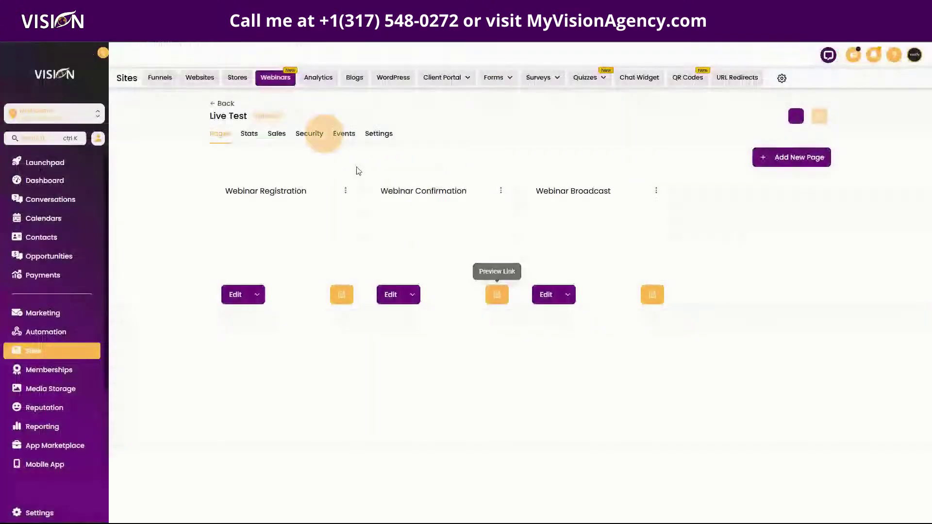
click(655, 299)
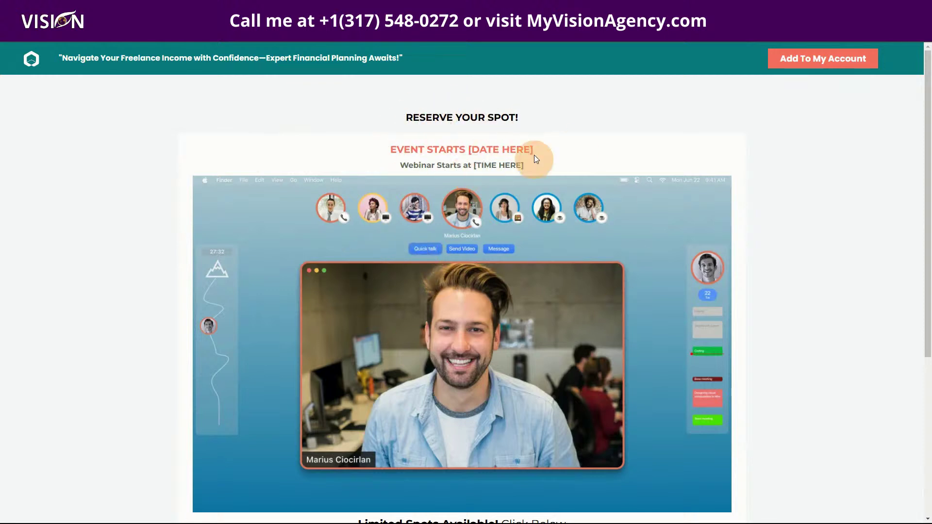
scroll(563, 370, down, 3)
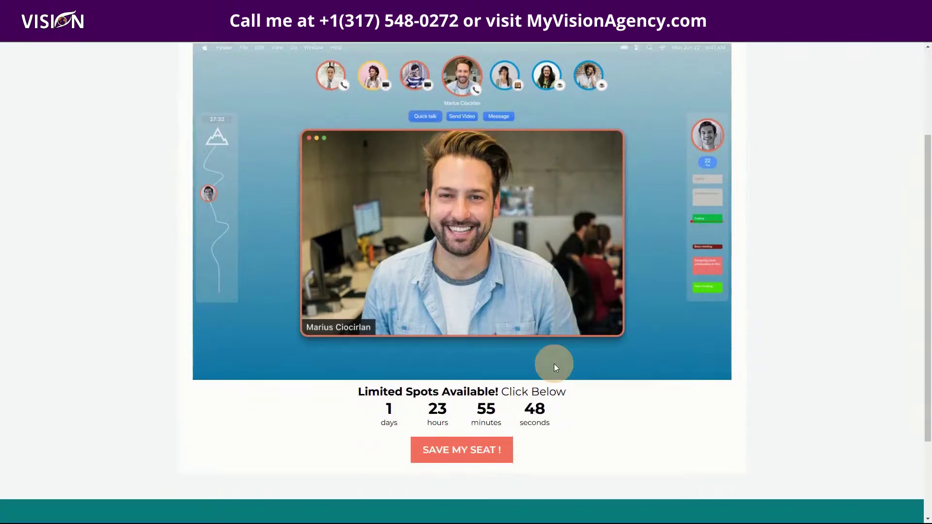
scroll(542, 359, up, 2)
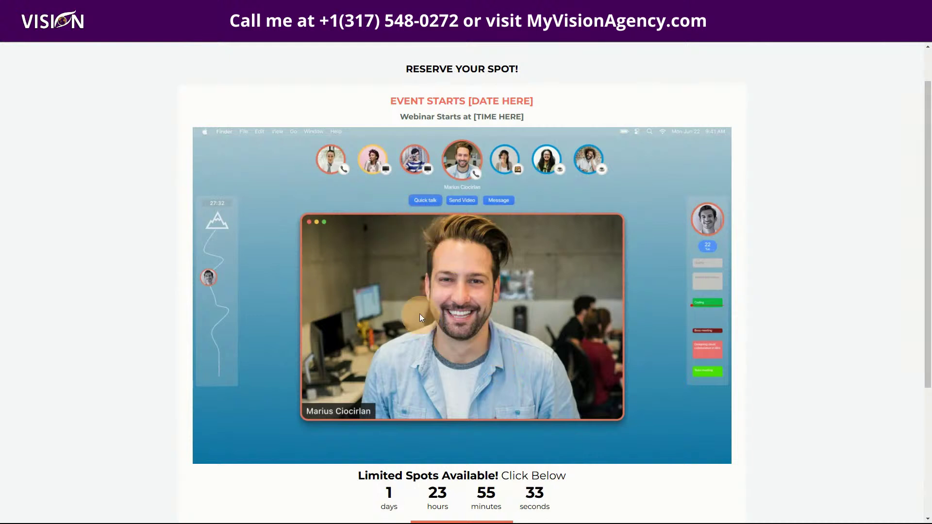
click(146, 15)
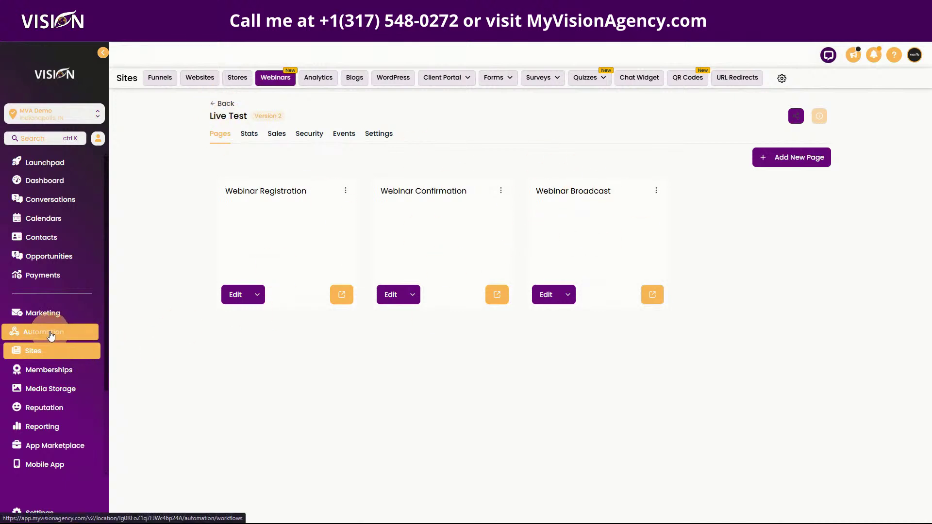
Open the list of automation workflows.
click(50, 334)
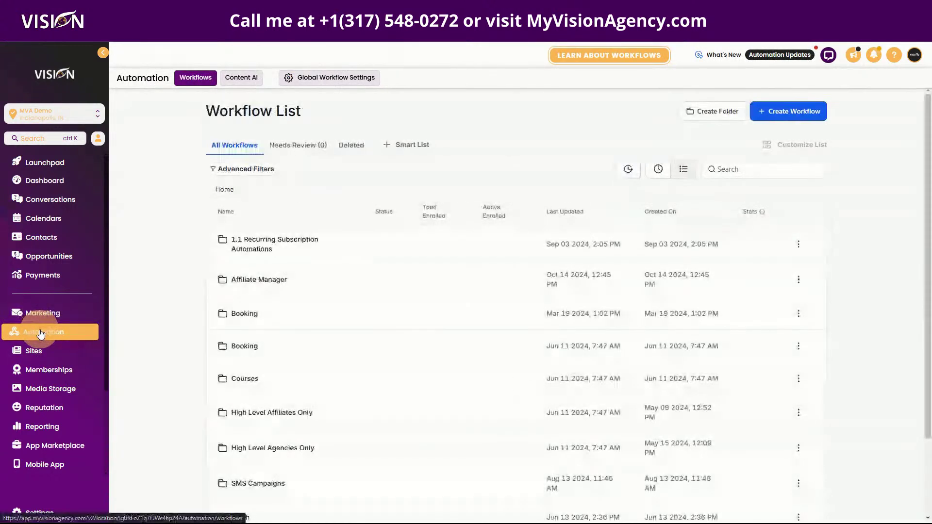
click(812, 111)
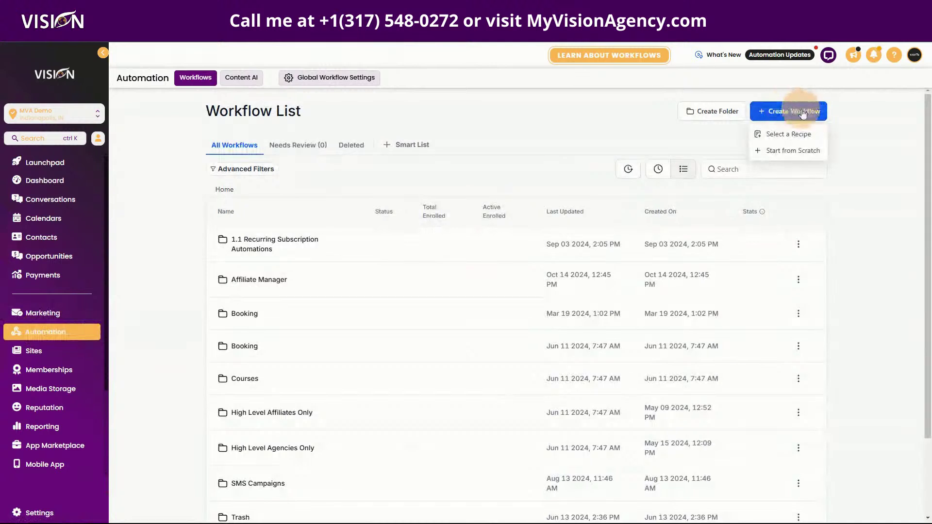
click(786, 152)
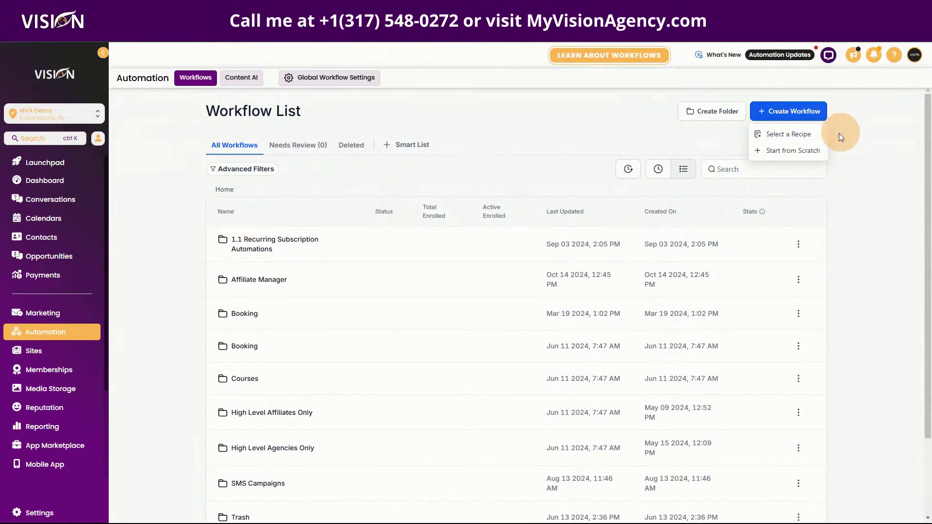
click(810, 151)
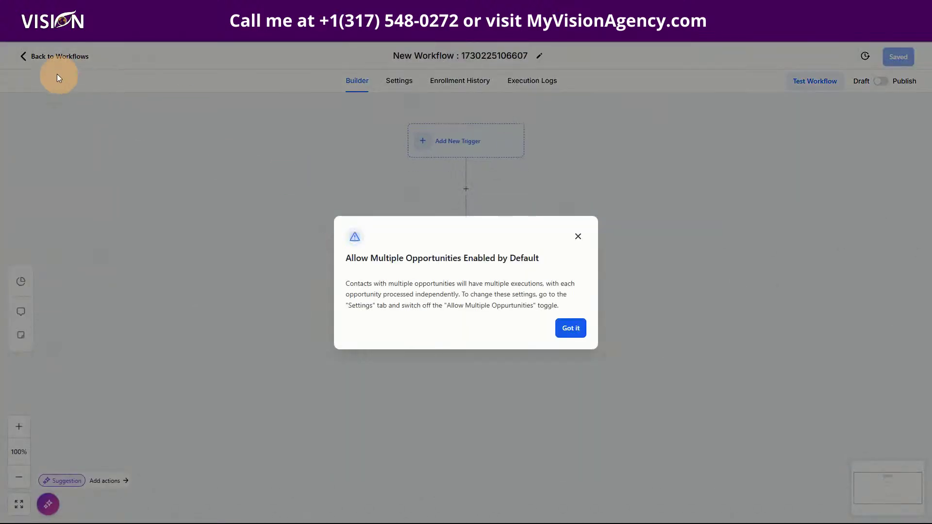
click(56, 67)
click(57, 65)
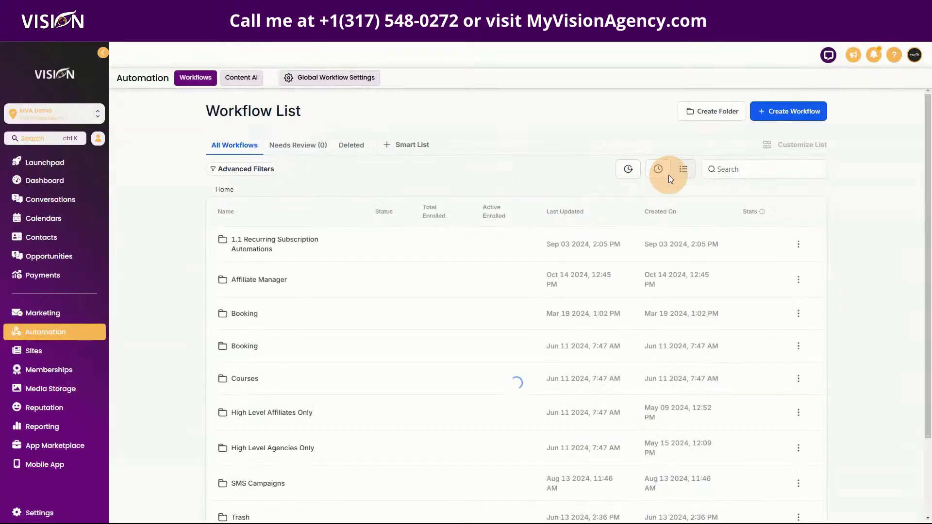
Create a workflow from the Webinar Registration Confirmation & Reminders recipe and dismiss the multiple opportunities notice.
click(786, 112)
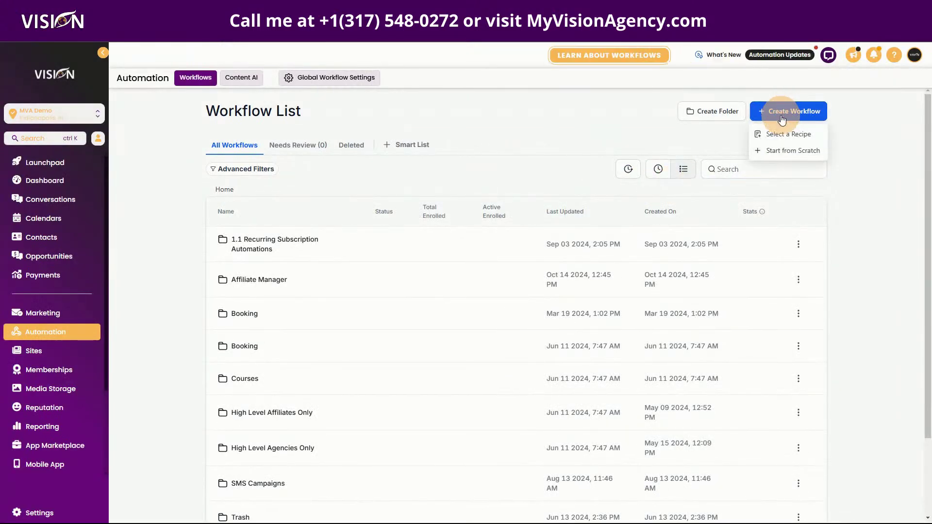
click(773, 135)
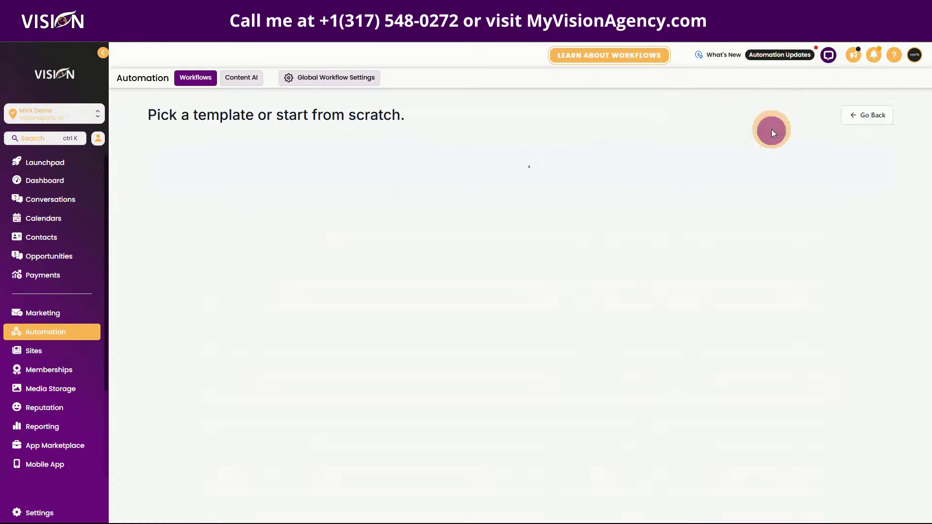
scroll(484, 411, down, 1)
scroll(484, 411, down, 15)
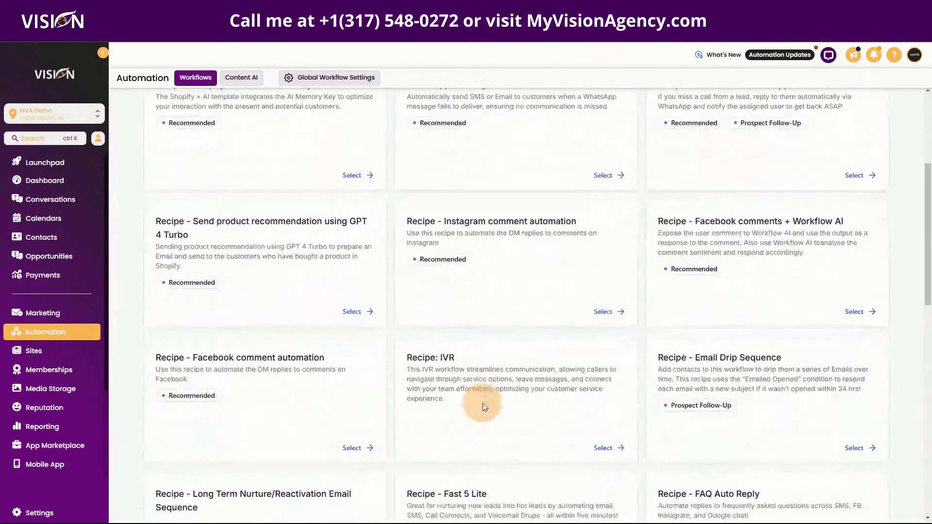
scroll(252, 186, up, 3)
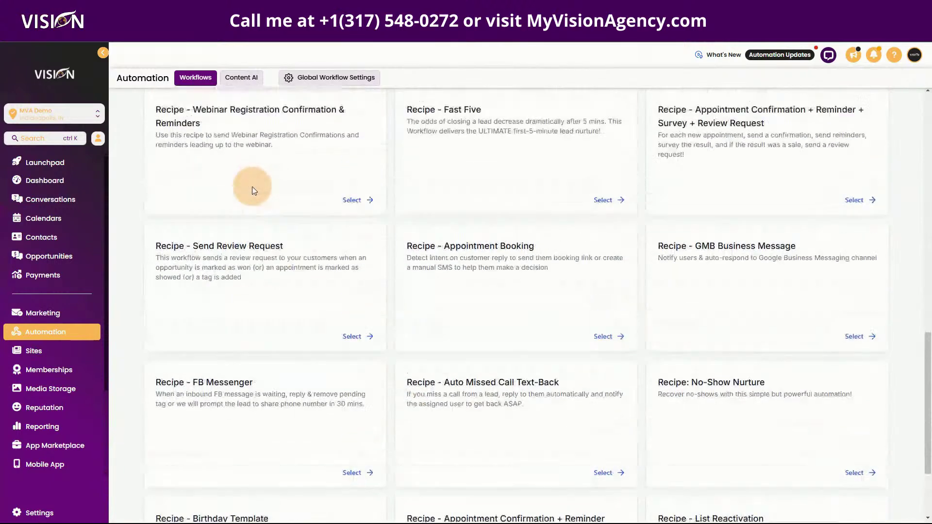
click(350, 300)
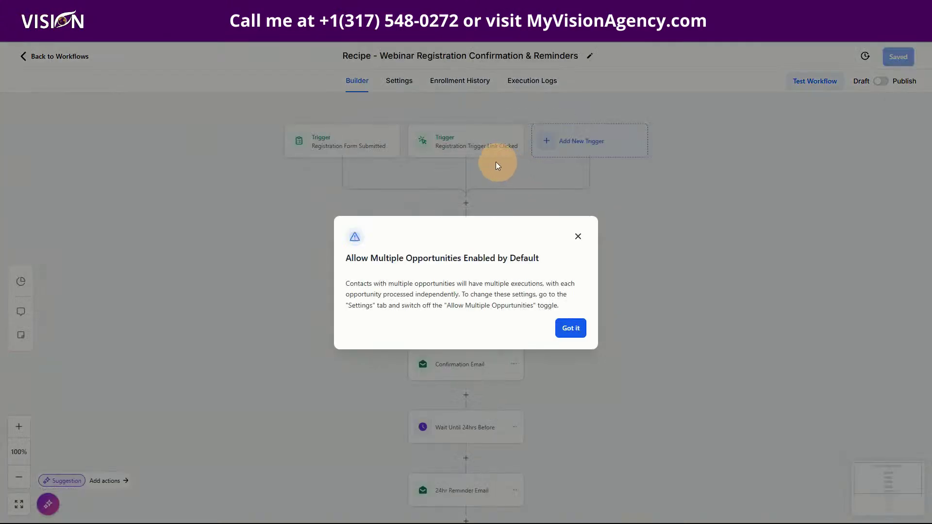
click(565, 330)
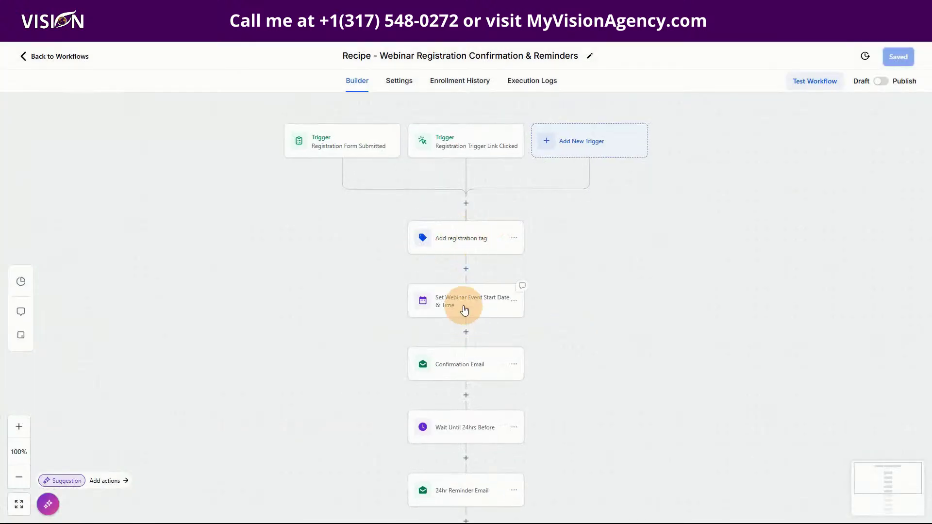
Examine the workflow's webinar start date, Confirmation Email and Wait Until 24hrs Before actions.
scroll(463, 272, down, 1)
click(463, 251)
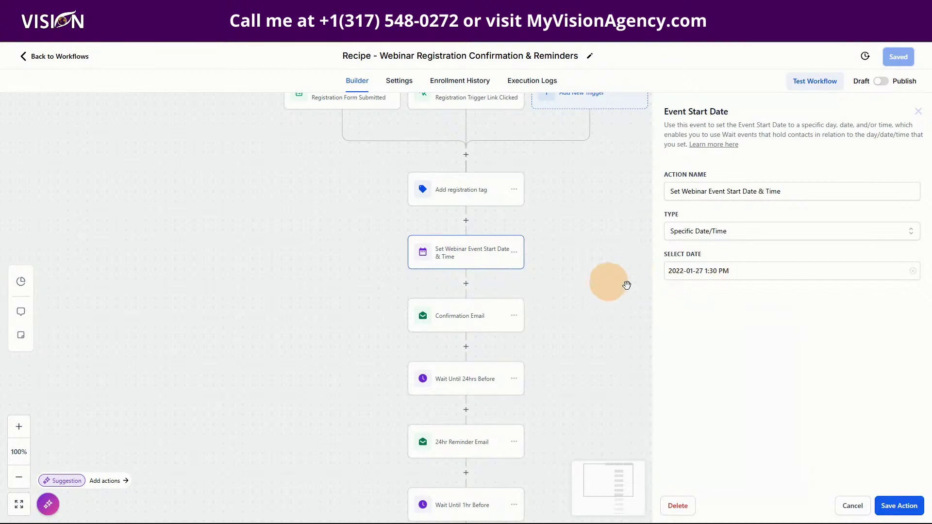
click(455, 312)
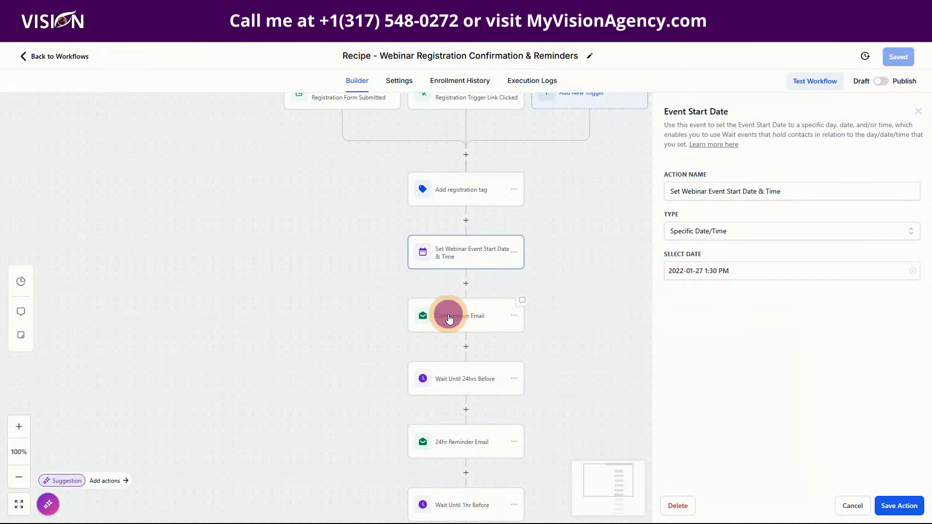
click(471, 383)
Review the 24hr Reminder Email and the remaining waits and reminders up to the workflow's end, and return to the workflow list.
scroll(466, 382, down, 2)
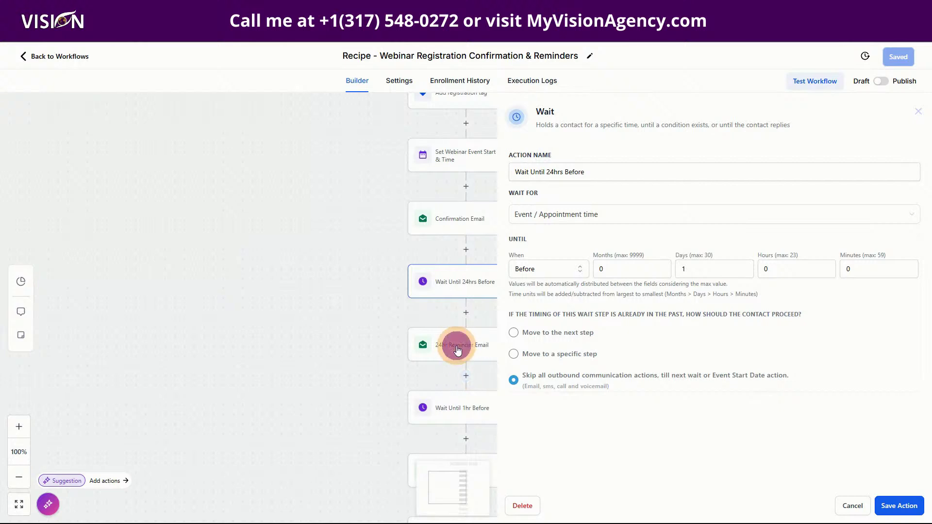
click(458, 349)
scroll(778, 366, down, 2)
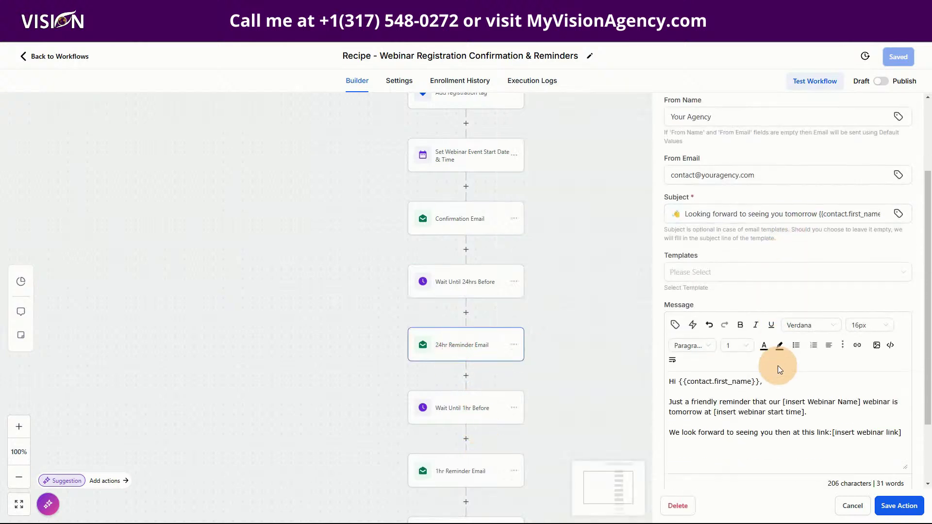
scroll(778, 366, down, 2)
scroll(461, 444, down, 3)
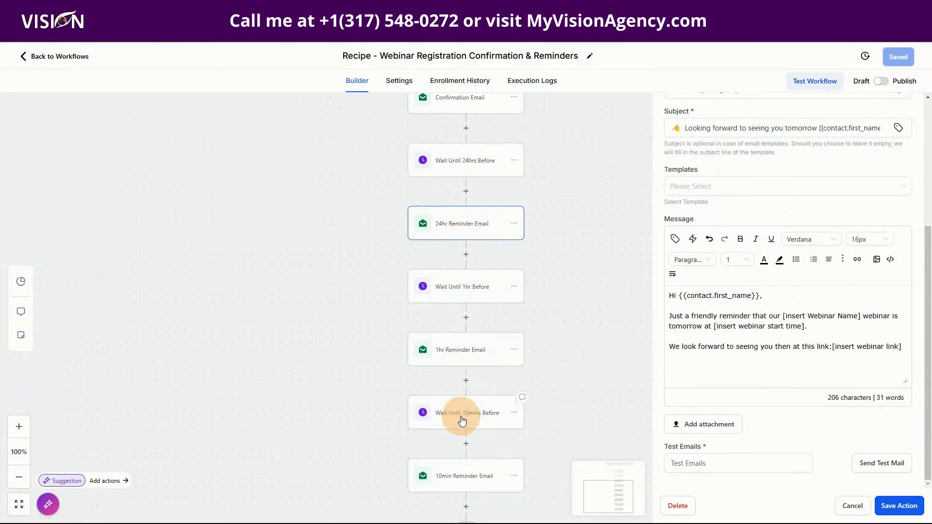
scroll(477, 353, down, 2)
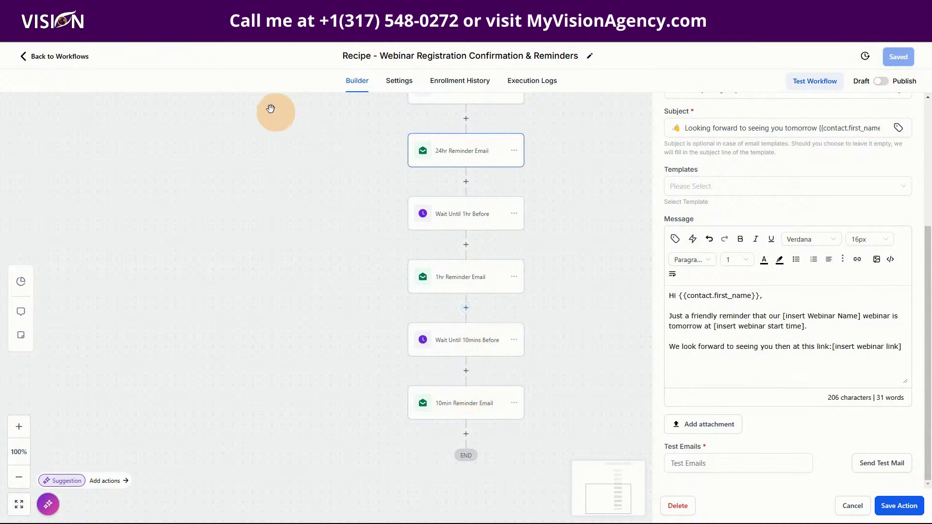
click(68, 60)
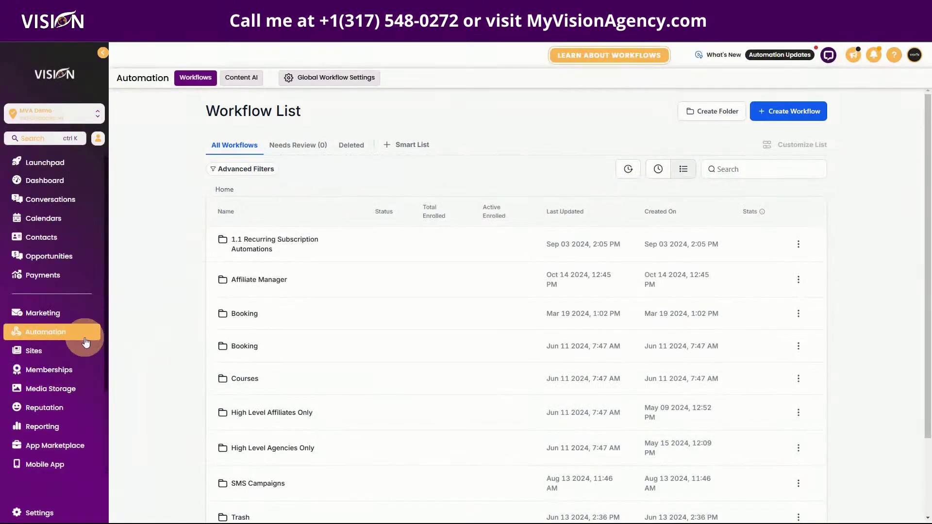
Check the list of webinar funnels and the video files available in Media Storage.
click(92, 351)
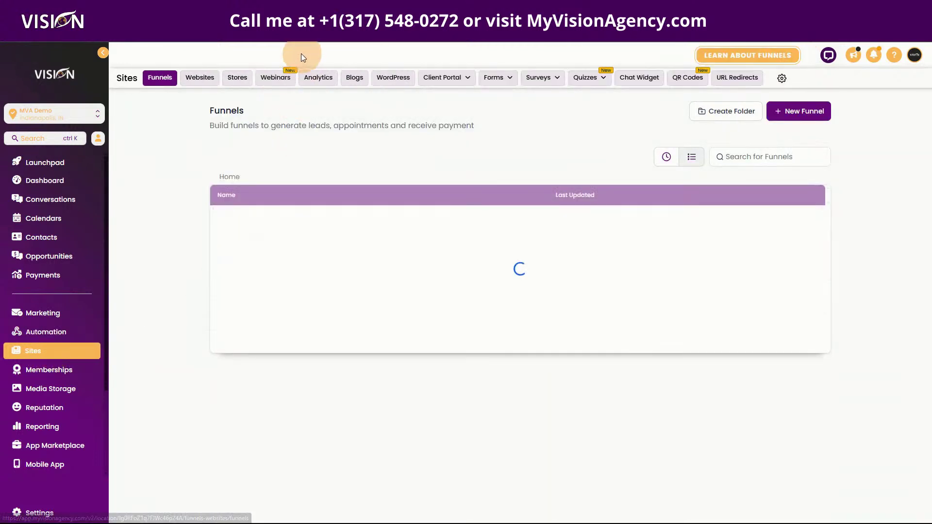
click(276, 79)
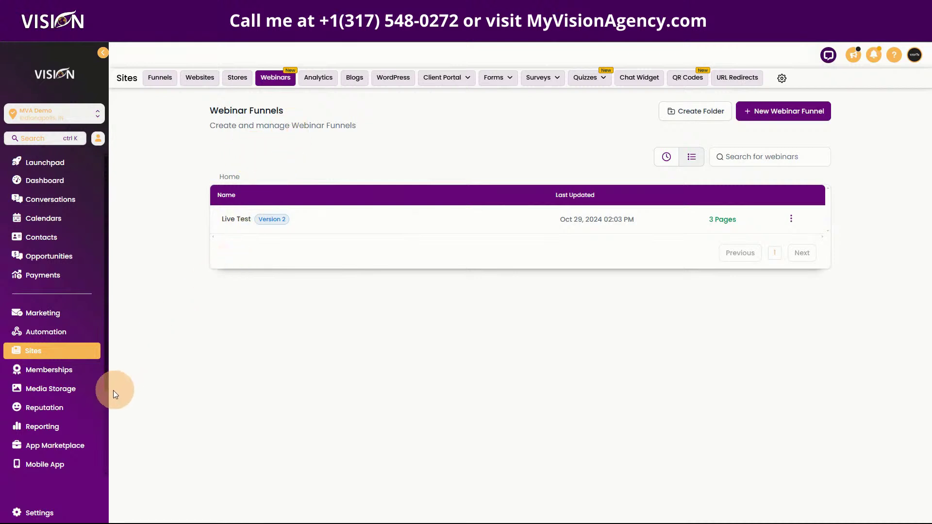
click(57, 390)
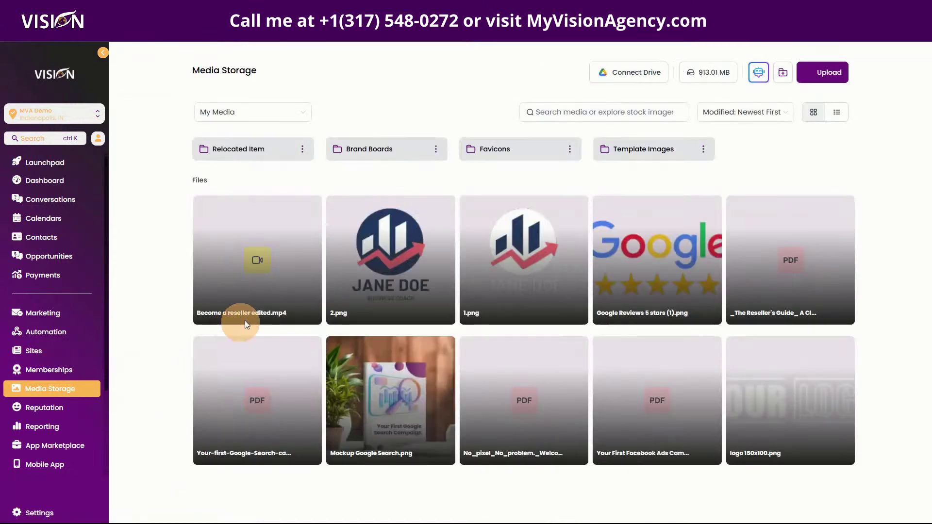
mouse_move(292, 269)
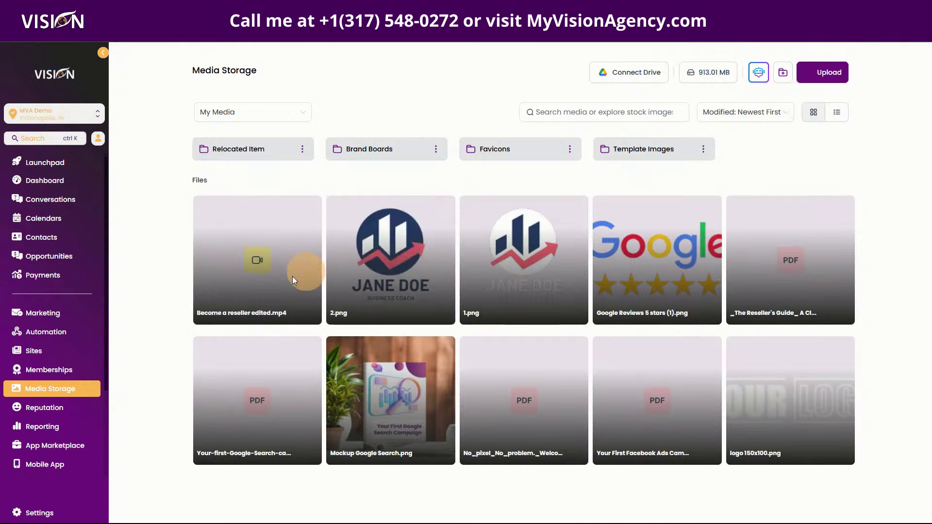
Start a new On Demand Webinar funnel named Ondemand Test and proceed to the form selection.
click(46, 356)
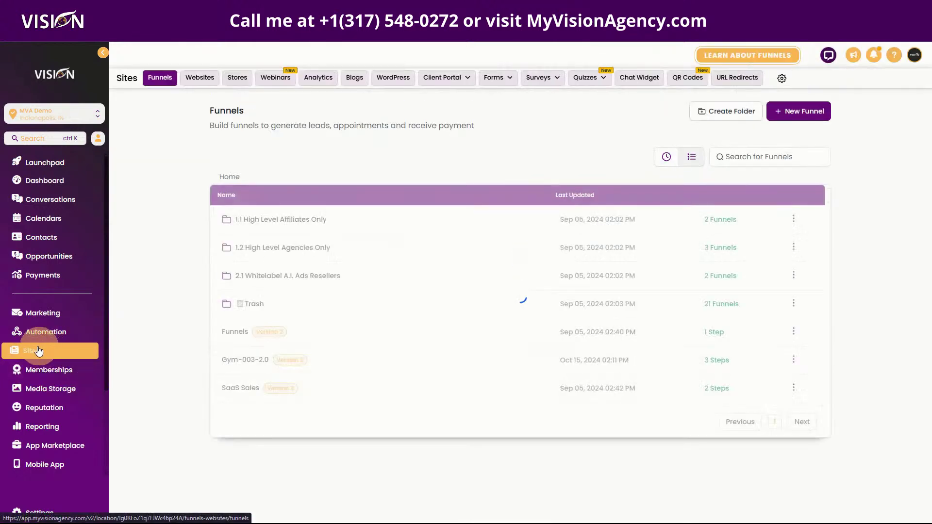
click(278, 77)
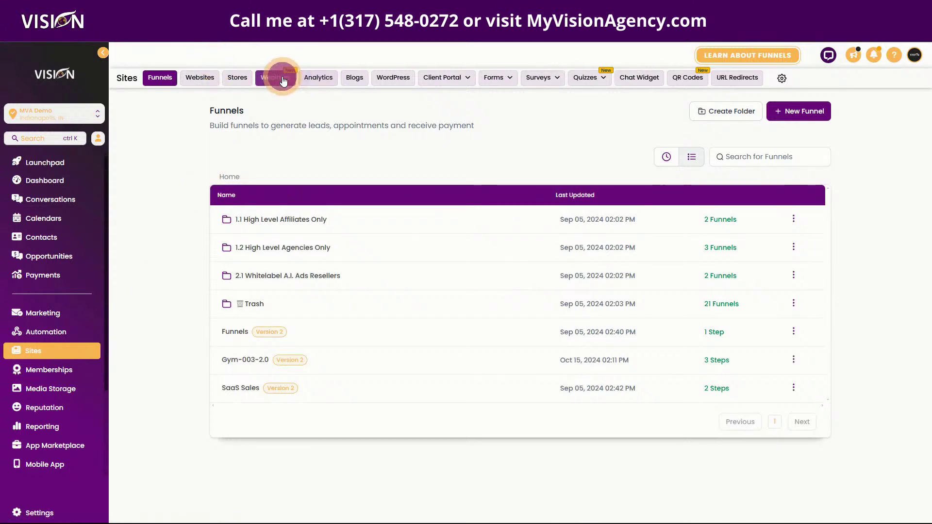
click(797, 111)
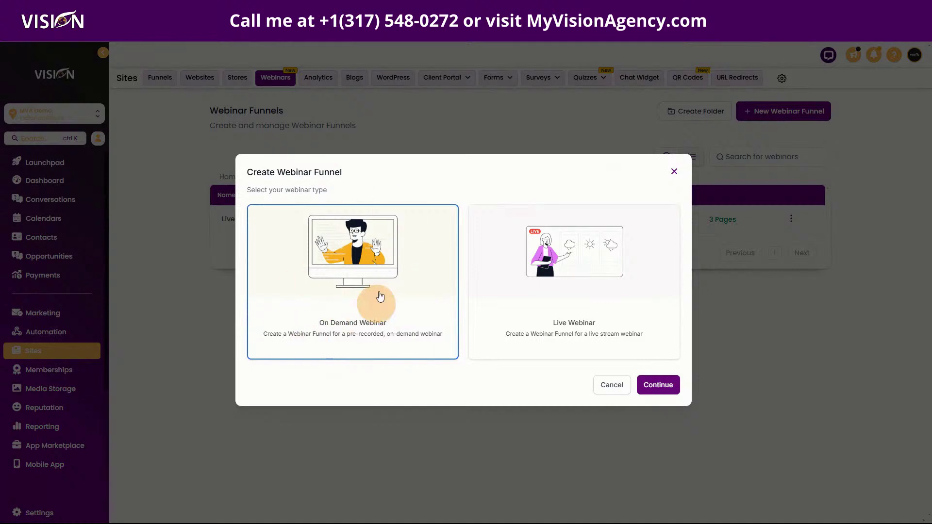
click(361, 267)
click(658, 385)
click(478, 213)
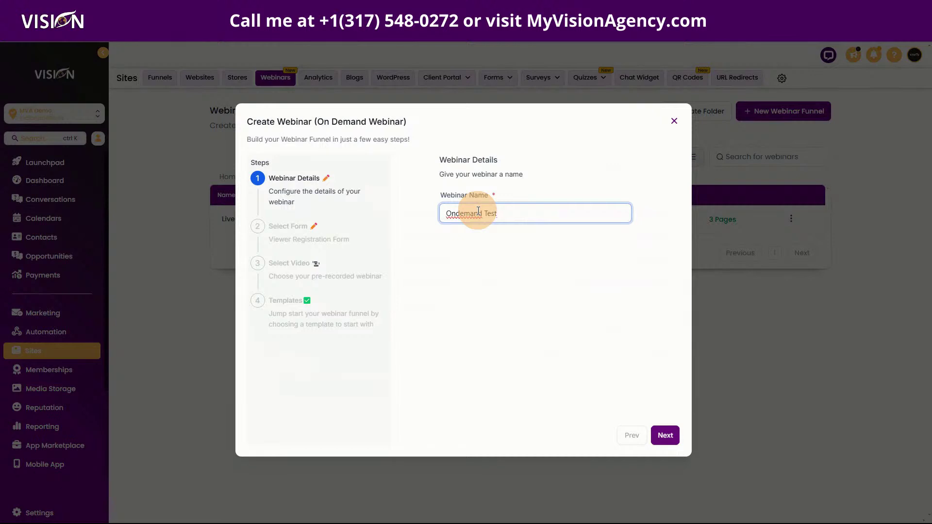
click(665, 435)
Select Form 13 as the webinar registration form and proceed to the video selection.
click(469, 215)
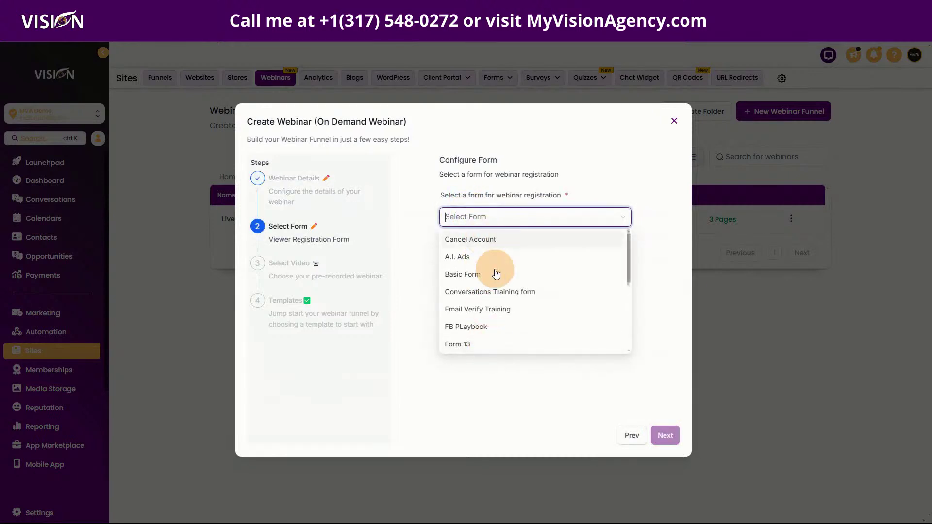
click(472, 349)
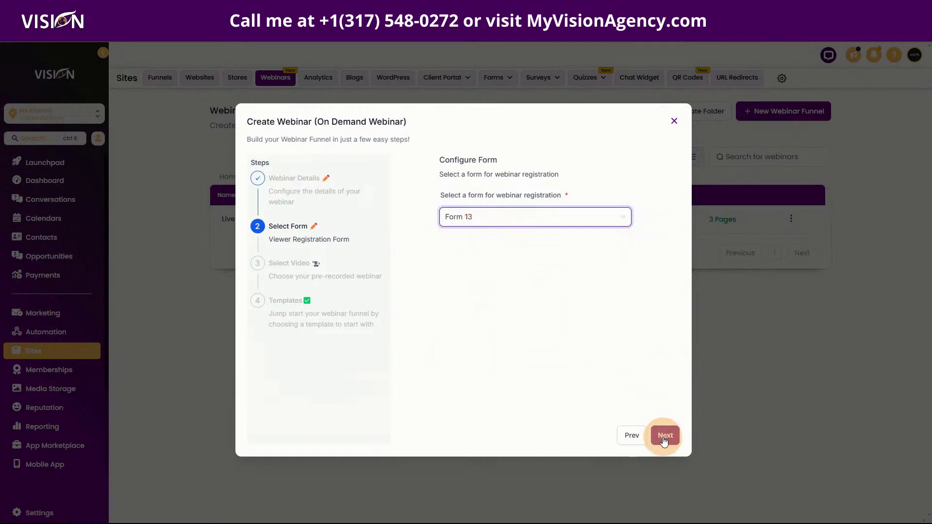
click(462, 217)
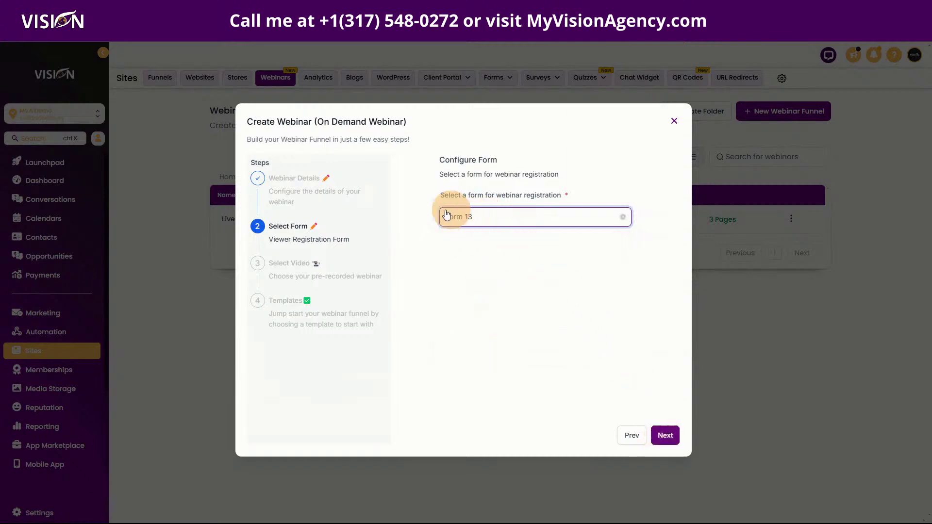
click(479, 221)
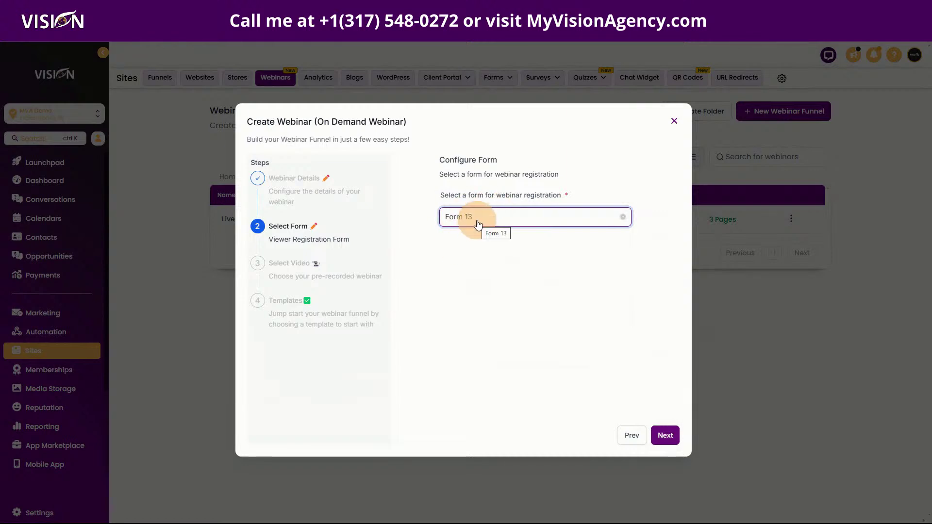
click(463, 217)
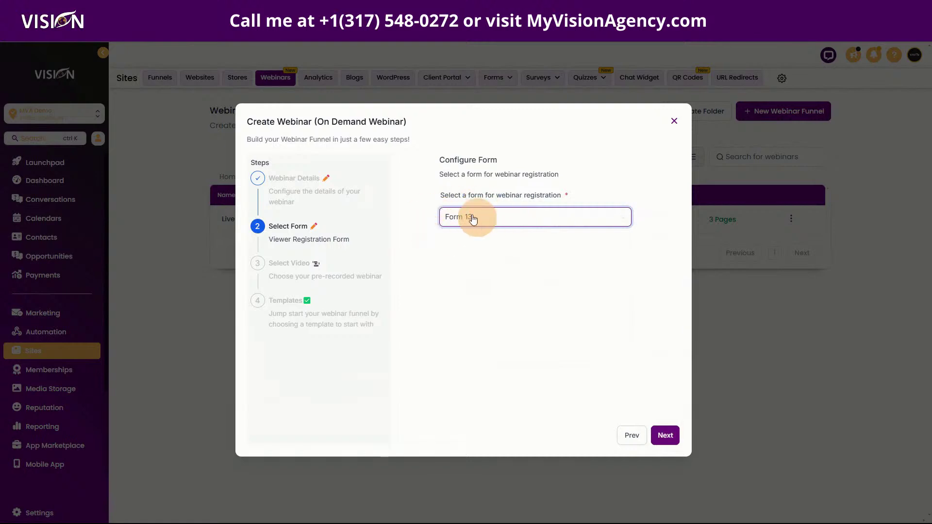
click(665, 444)
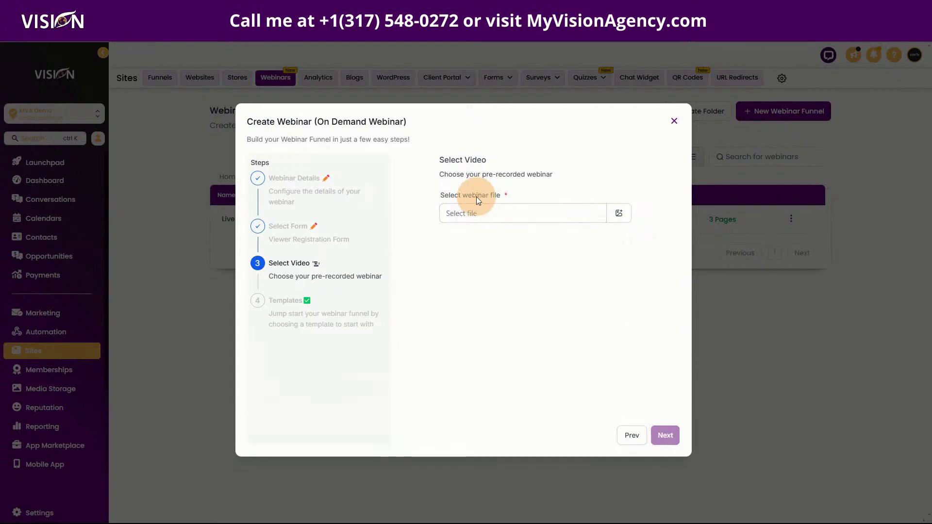
Choose Become a reseller edited.mp4 as the webinar video and create the funnel with the Financial Planning template.
click(619, 213)
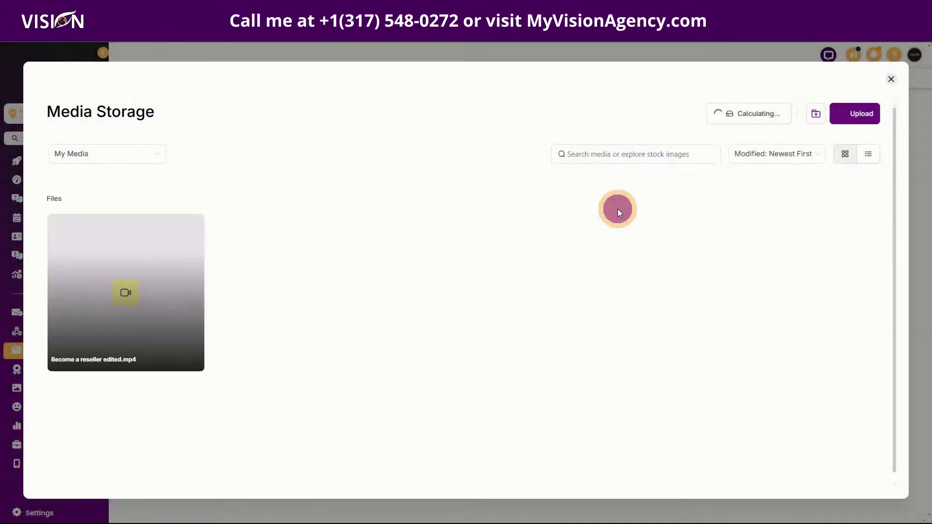
click(137, 311)
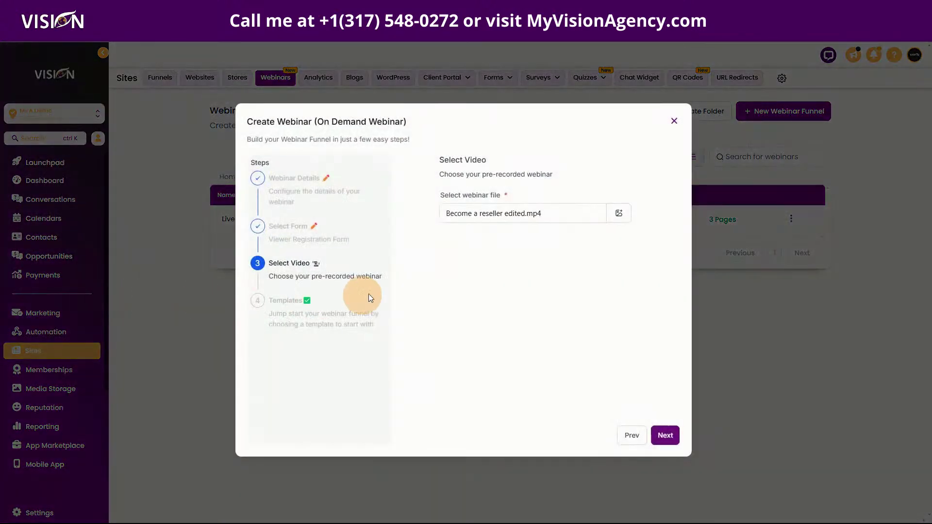
click(470, 213)
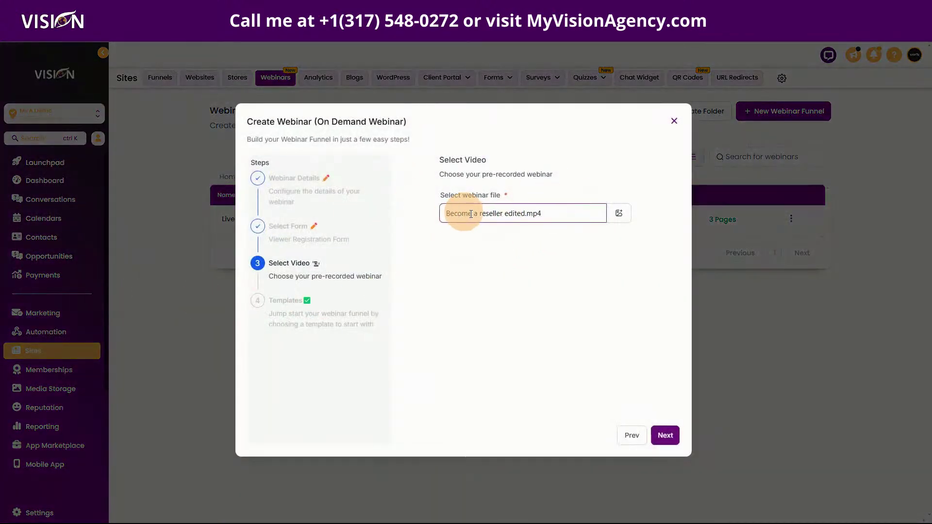
click(665, 435)
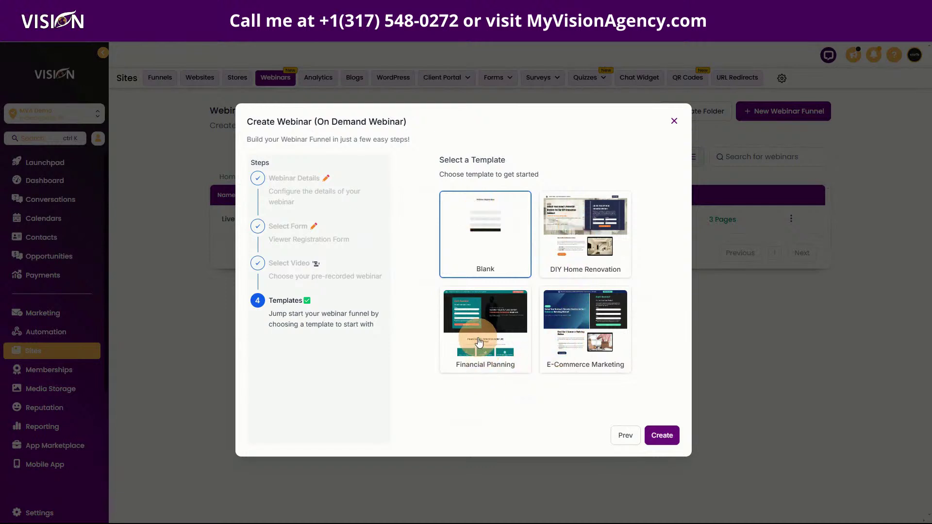
click(479, 343)
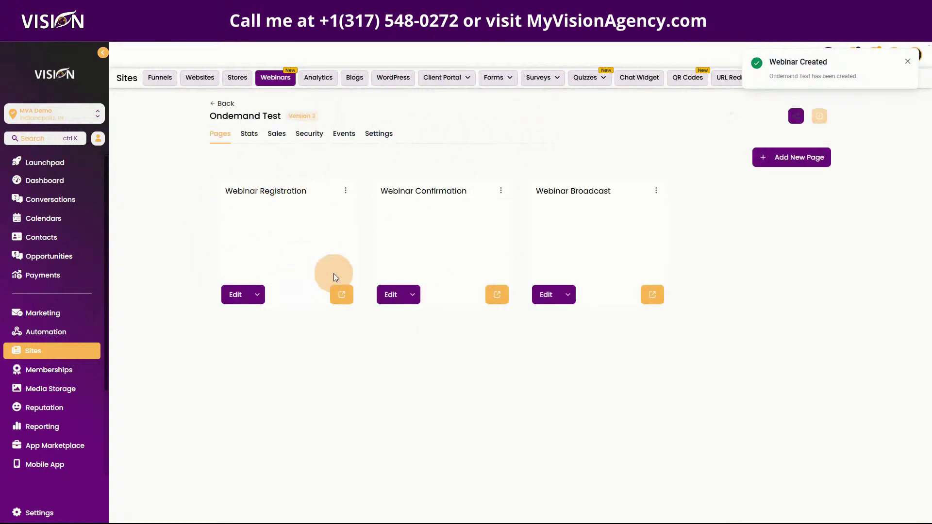
Preview the Webinar Registration, Webinar Confirmation and Webinar Broadcast pages of the Ondemand Test funnel.
click(344, 294)
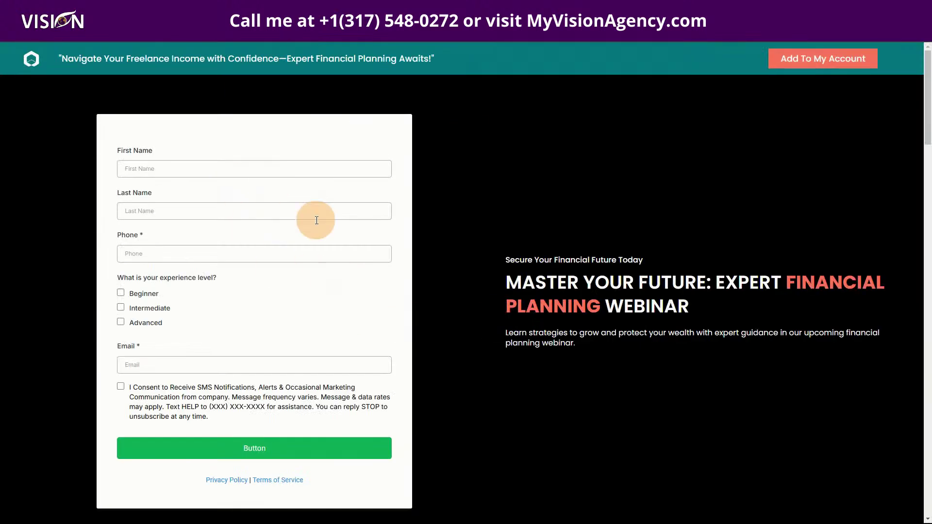
key(ctrl+w)
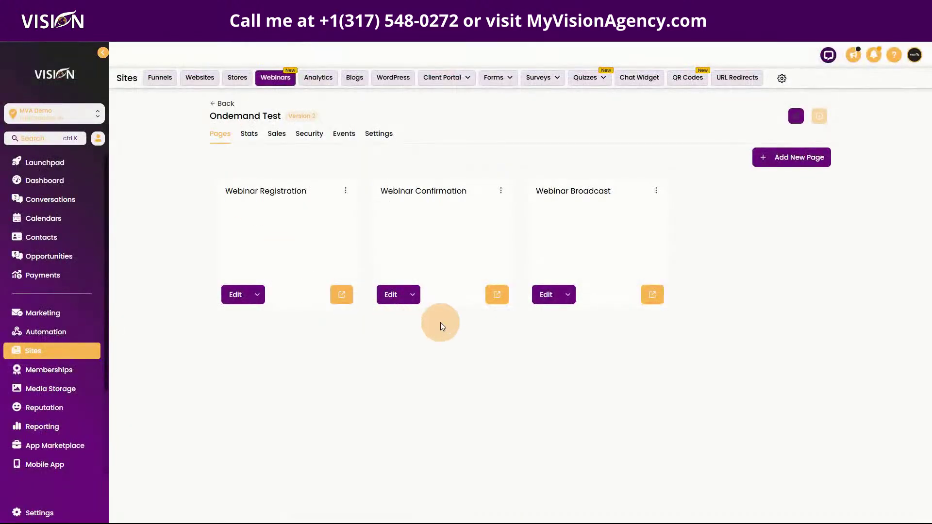
click(496, 294)
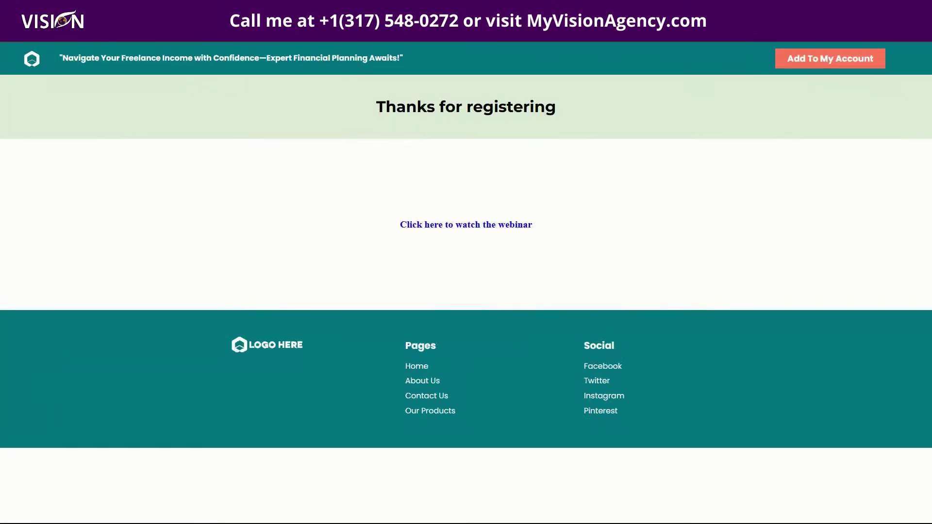
key(ctrl+w)
click(655, 299)
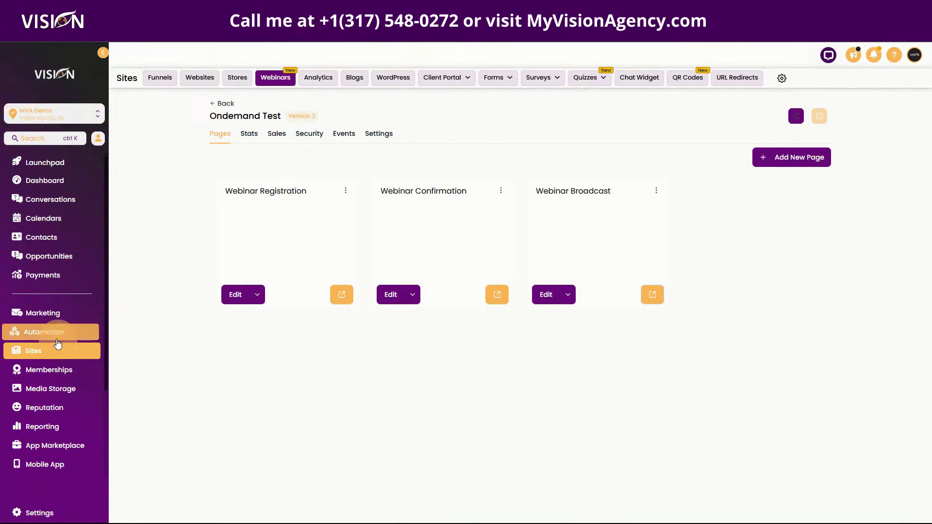
Create a new automation workflow from scratch and dismiss the notice about multiple opportunities.
click(44, 335)
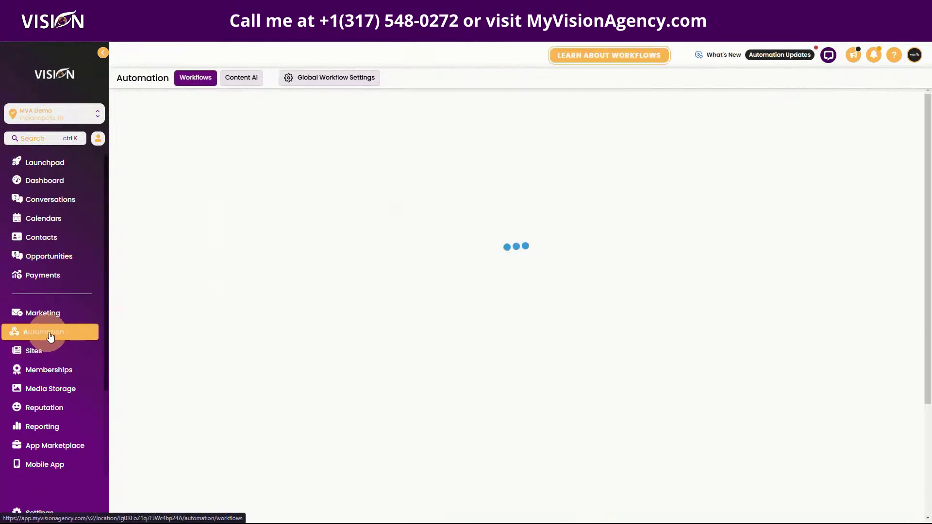
click(800, 119)
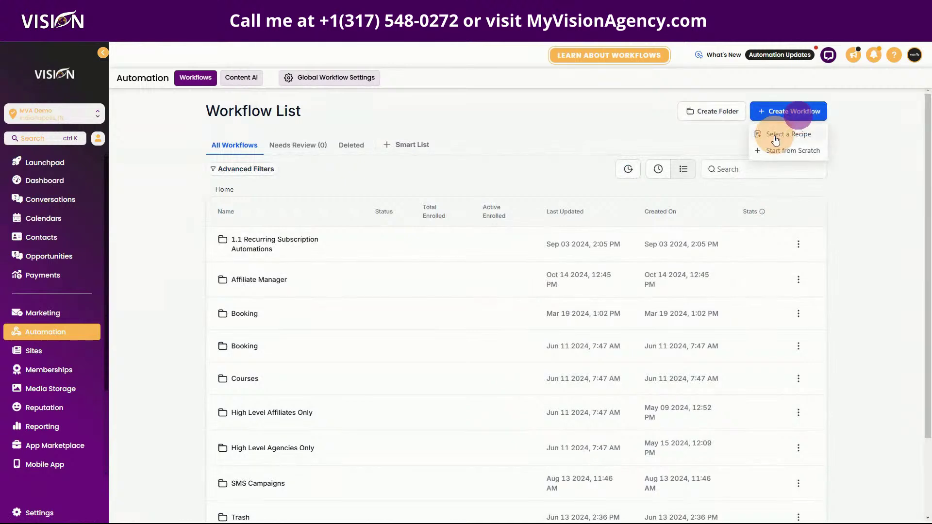
click(774, 137)
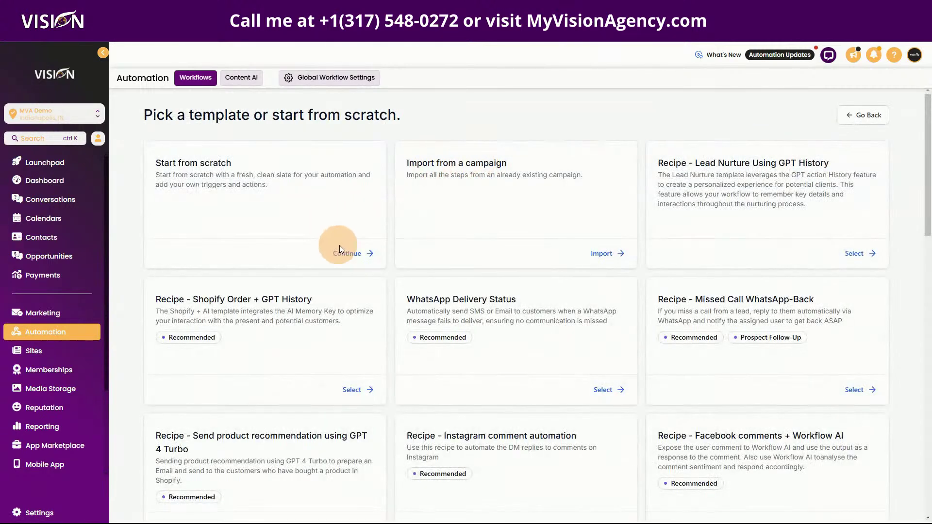
click(349, 253)
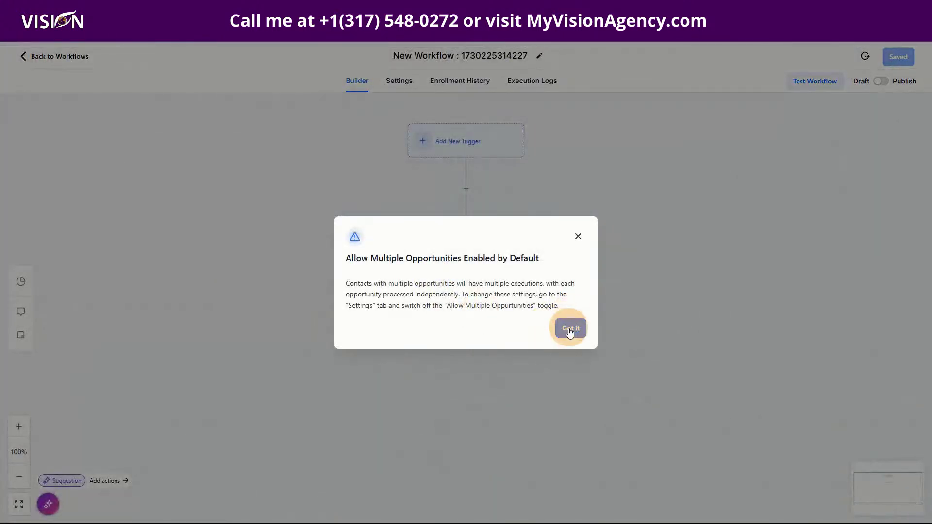
click(569, 328)
Add and save a Form Submitted trigger with the filter Form is Form 13, and leave the actions list without adding one.
click(445, 141)
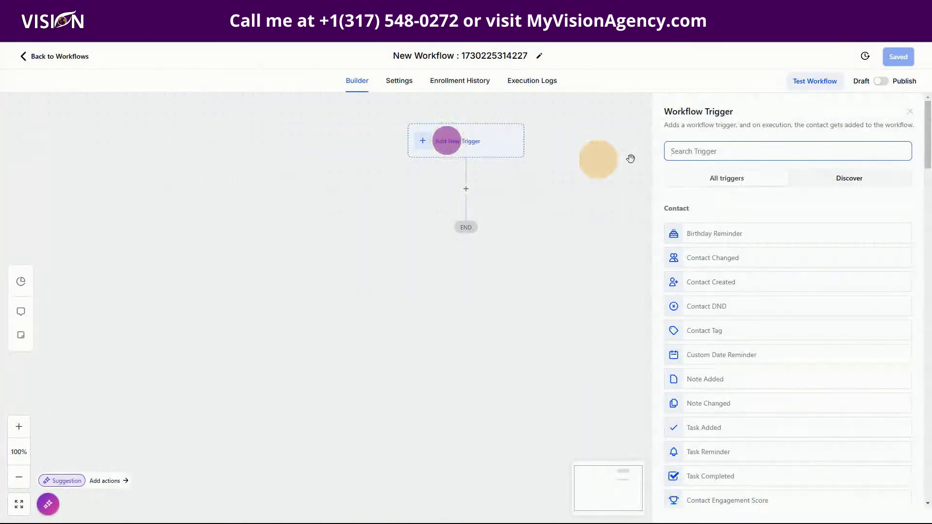
text(form)
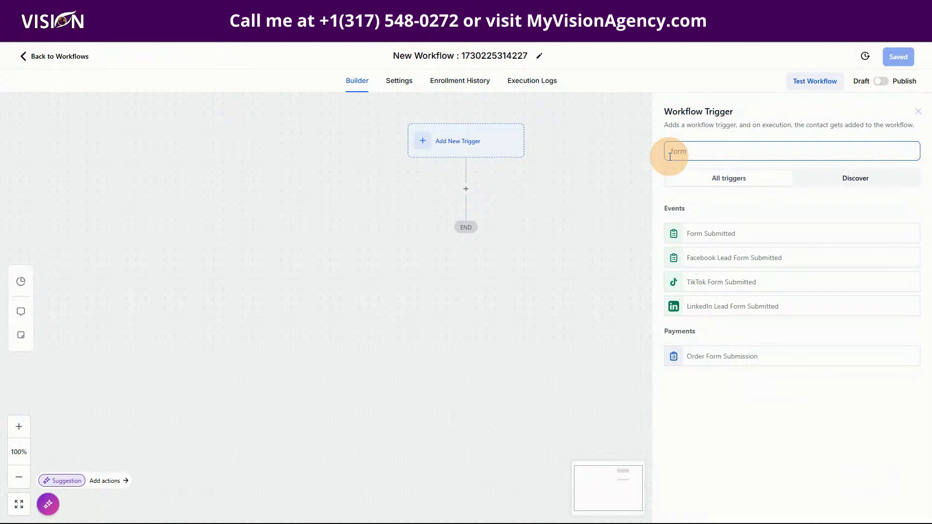
click(716, 238)
click(539, 253)
click(543, 270)
click(556, 333)
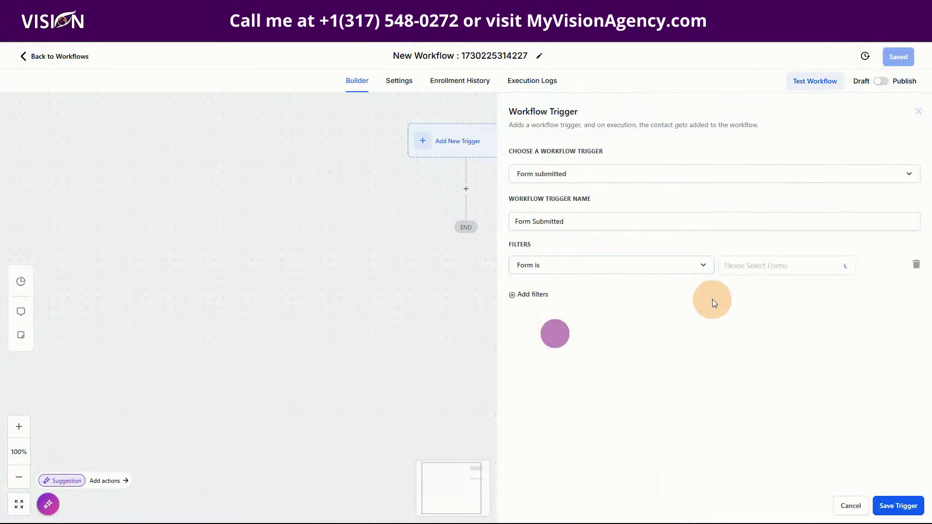
click(743, 271)
click(744, 371)
click(892, 374)
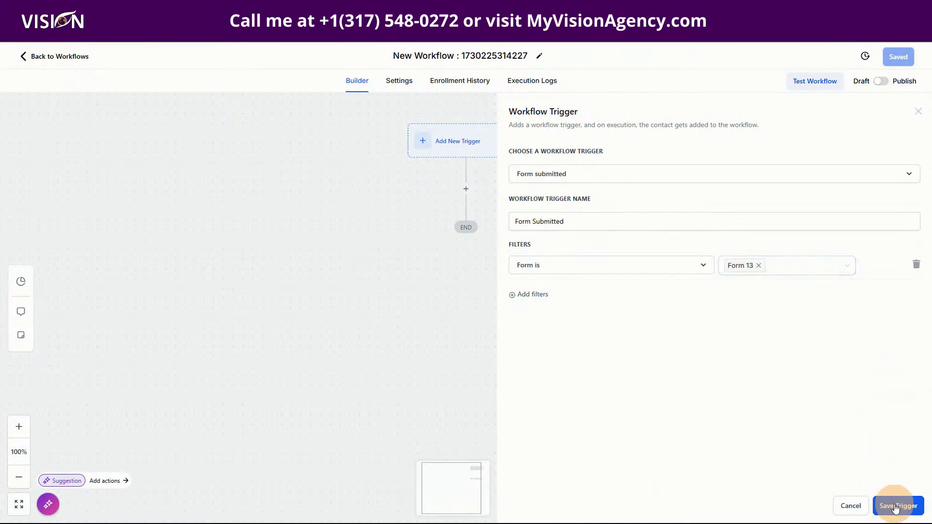
click(898, 506)
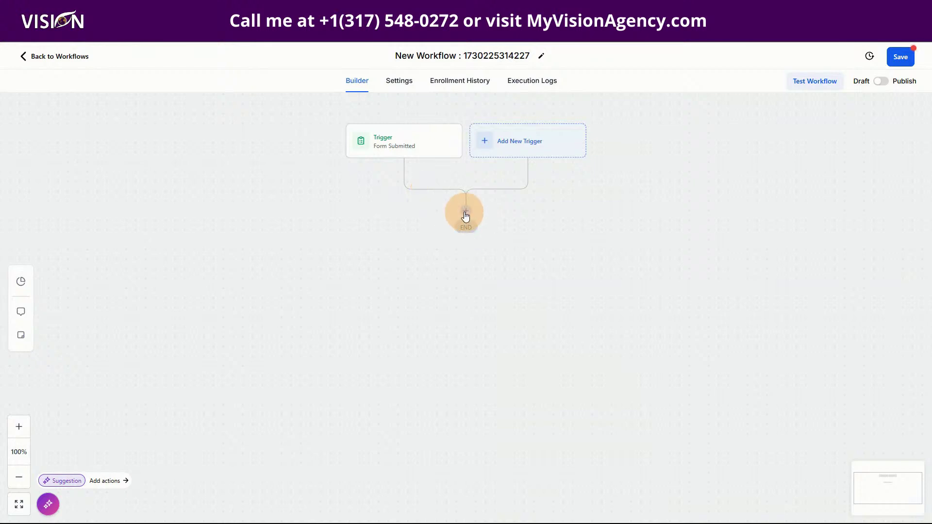
click(465, 213)
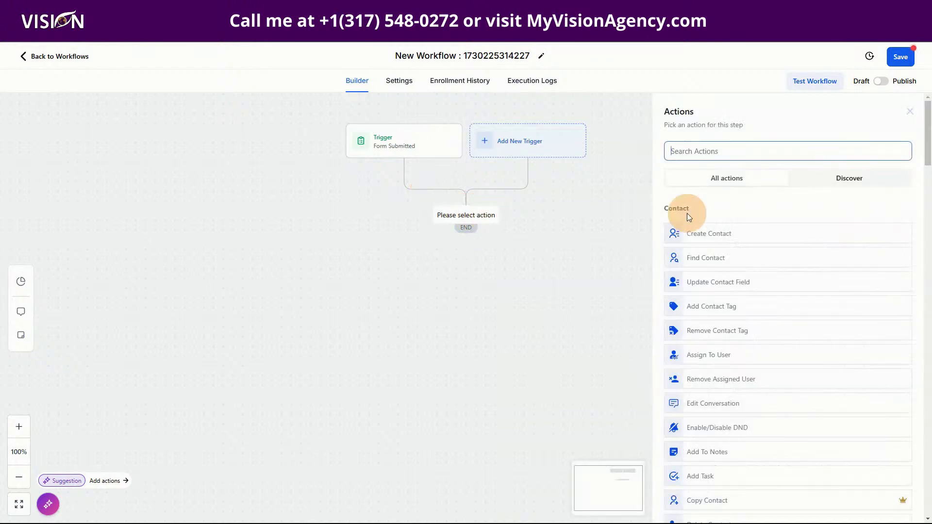
click(910, 113)
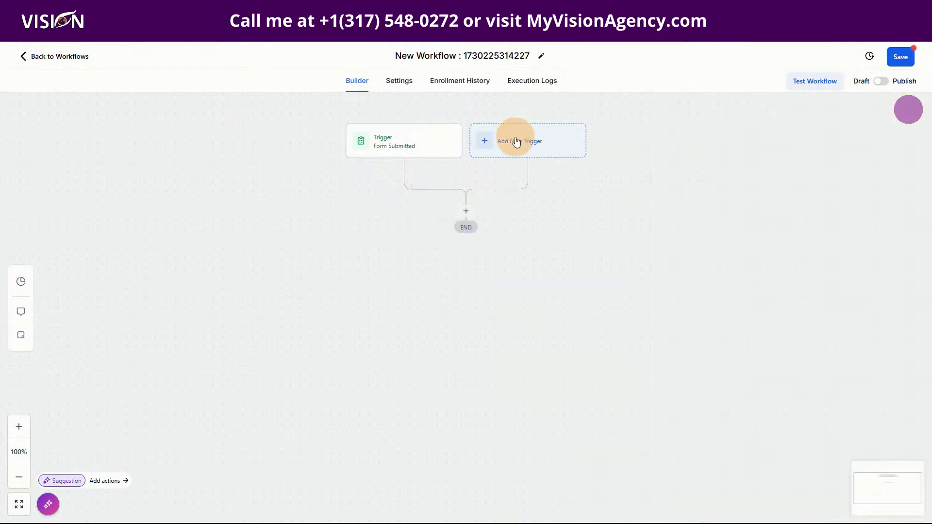
Add a second workflow trigger of type Video Tracking and give it a blank filter.
click(516, 139)
text(video)
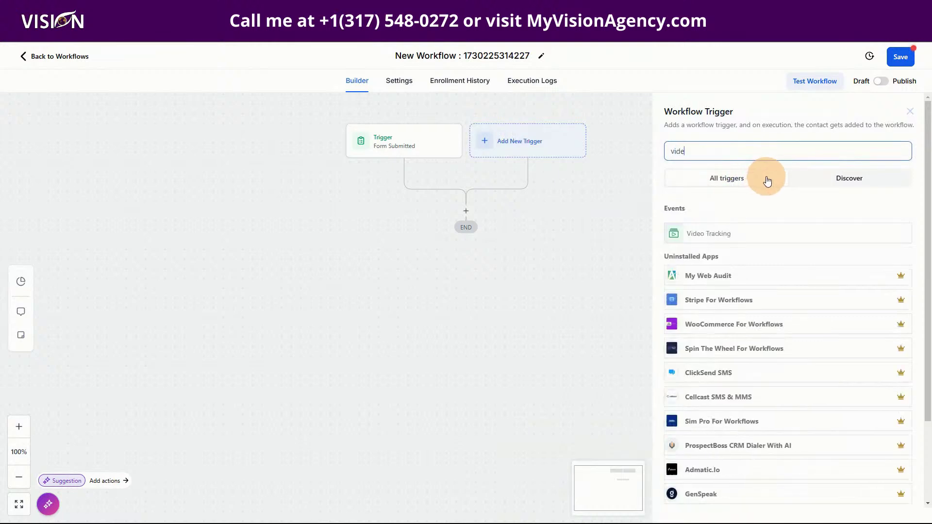
click(720, 232)
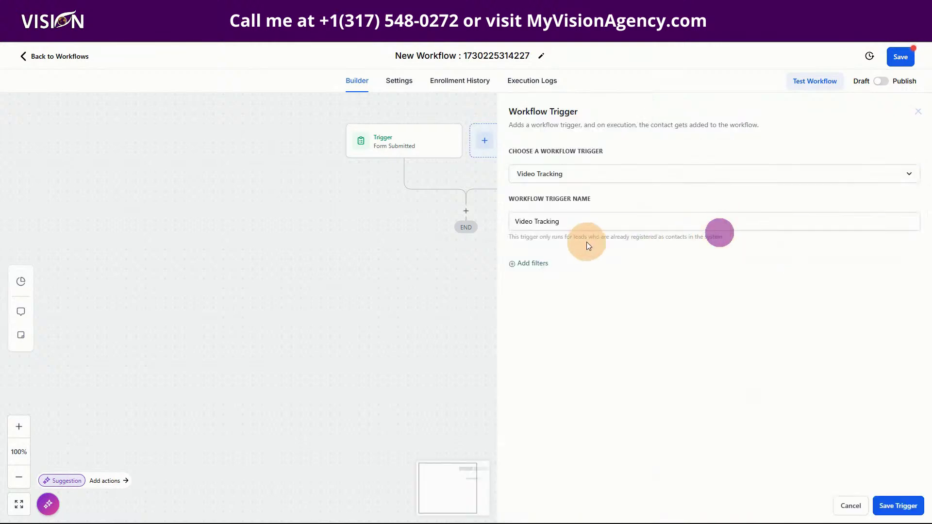
click(537, 262)
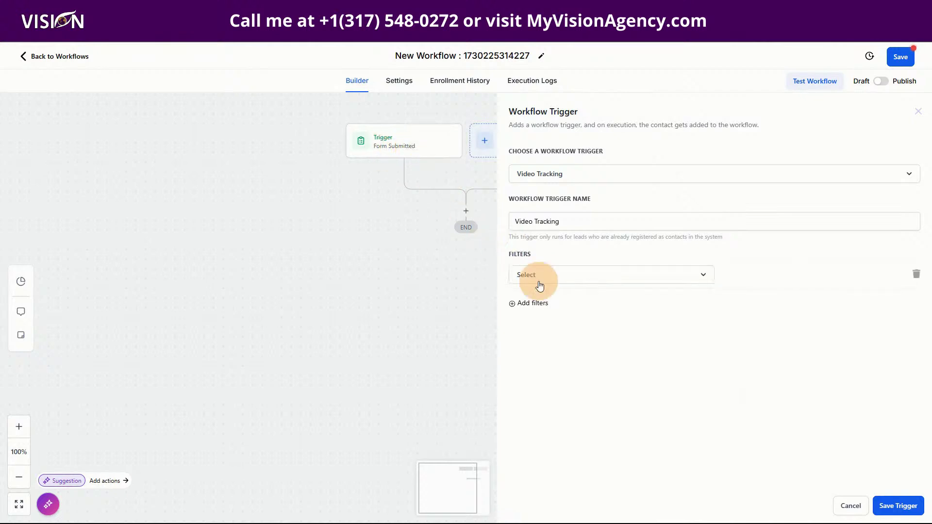
Try to filter the Video Tracking trigger by Video with the Is any of operator.
click(541, 275)
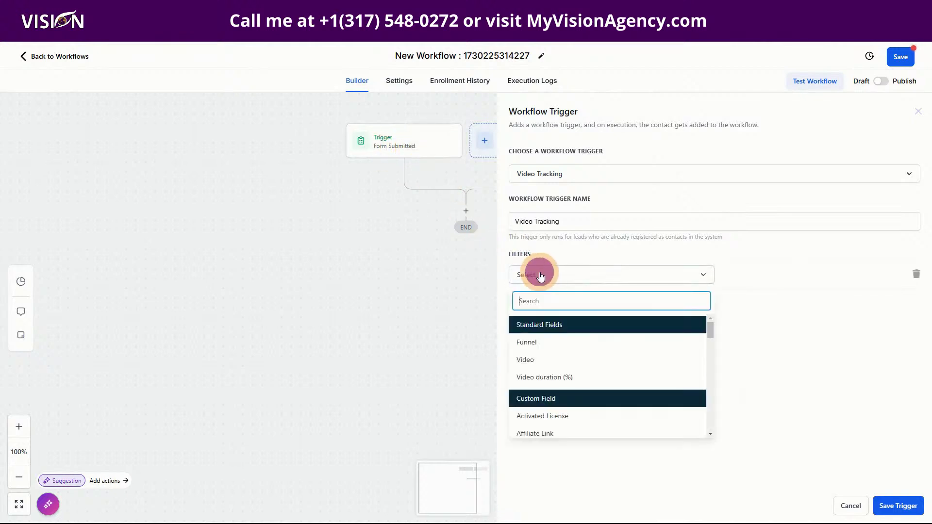
click(554, 362)
click(741, 275)
click(733, 296)
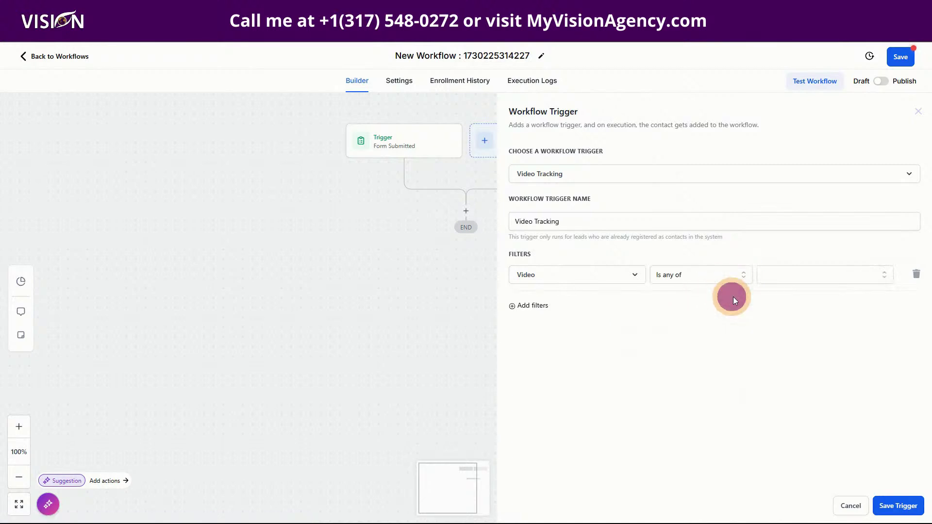
click(789, 271)
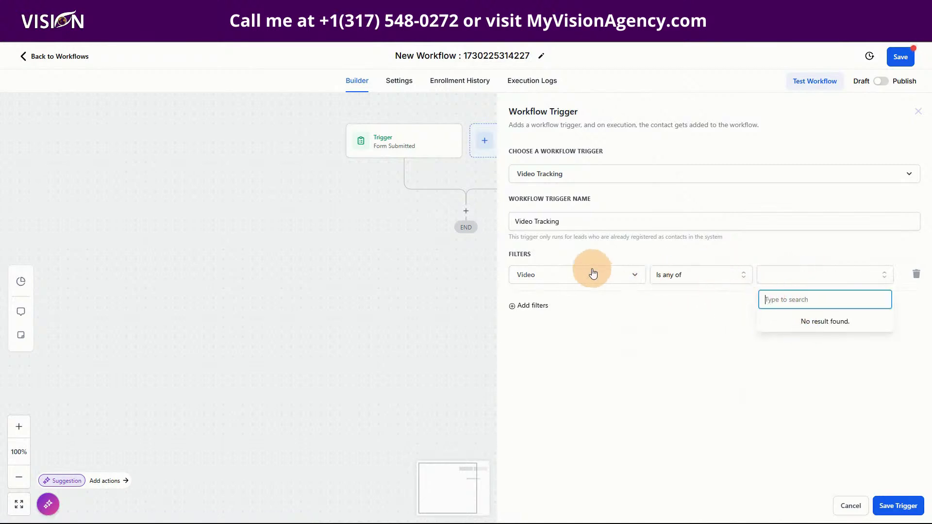
Set the Video Tracking trigger's filter to Video duration (%) Equals to 50.
click(569, 275)
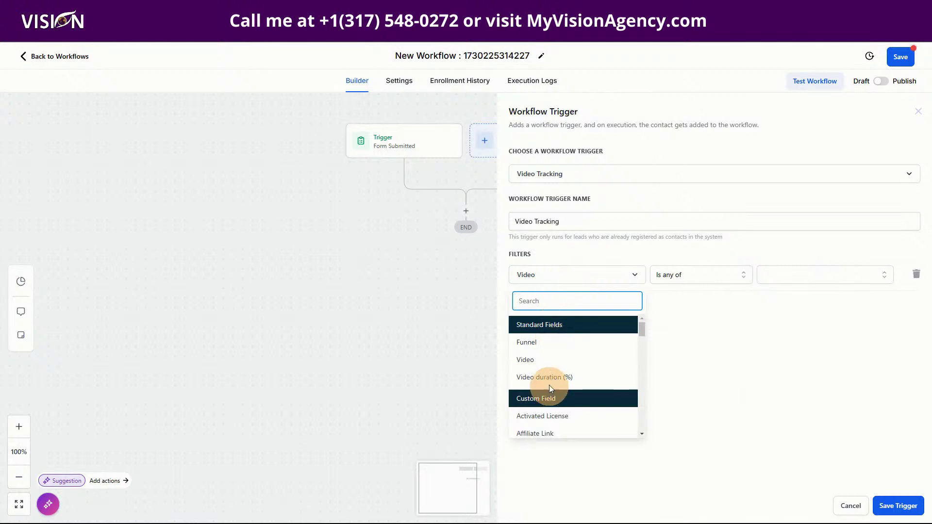
click(563, 375)
click(752, 277)
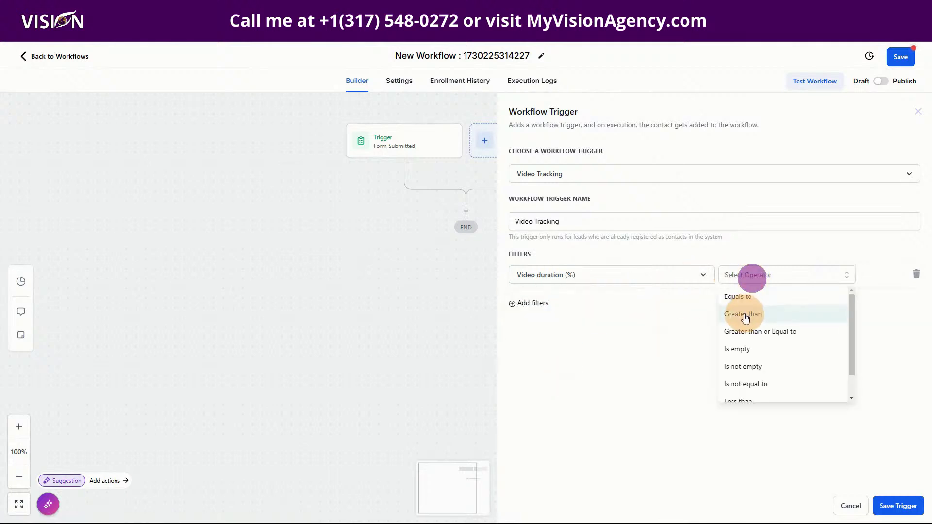
click(746, 296)
click(801, 279)
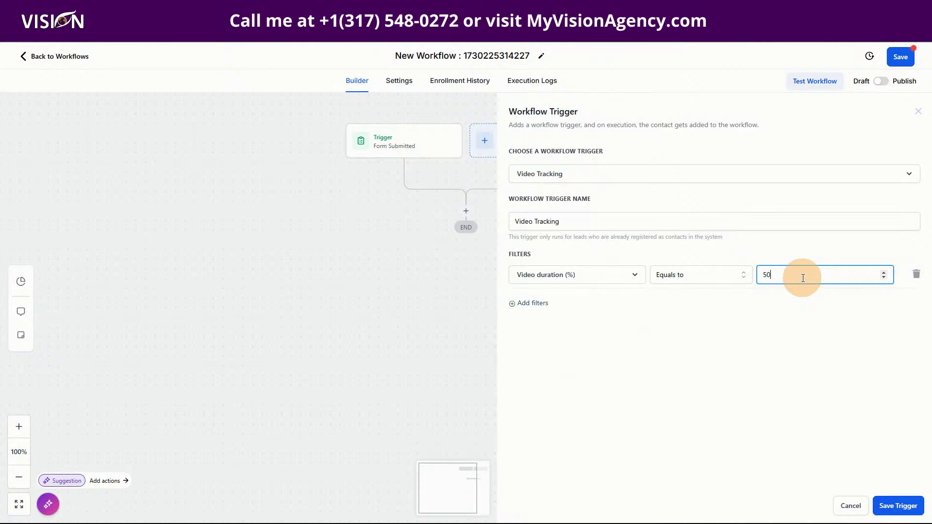
Add a second filter to the Video Tracking trigger: Funnel Is any of Ondemand Test.
click(542, 303)
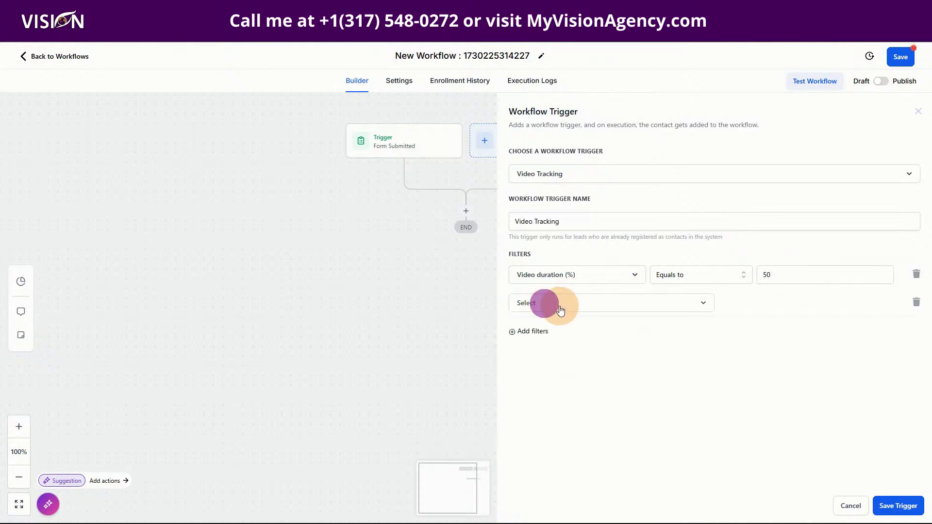
click(558, 303)
click(552, 371)
click(734, 305)
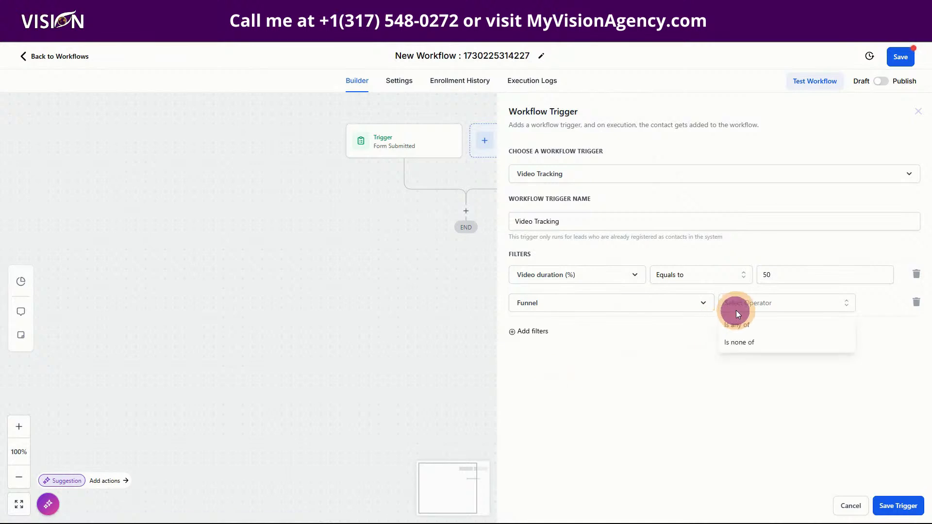
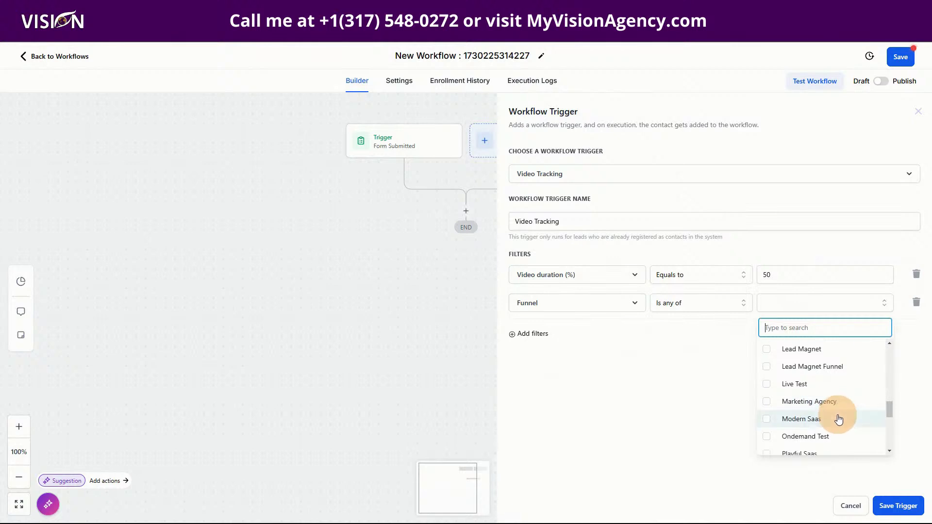
scroll(826, 405, down, 1)
scroll(821, 394, up, 1)
scroll(842, 396, down, 1)
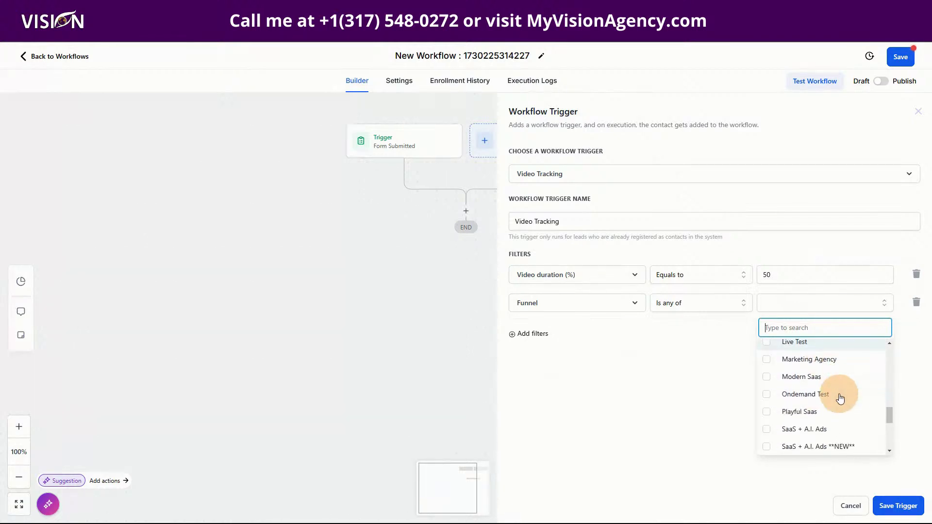
click(824, 394)
click(626, 416)
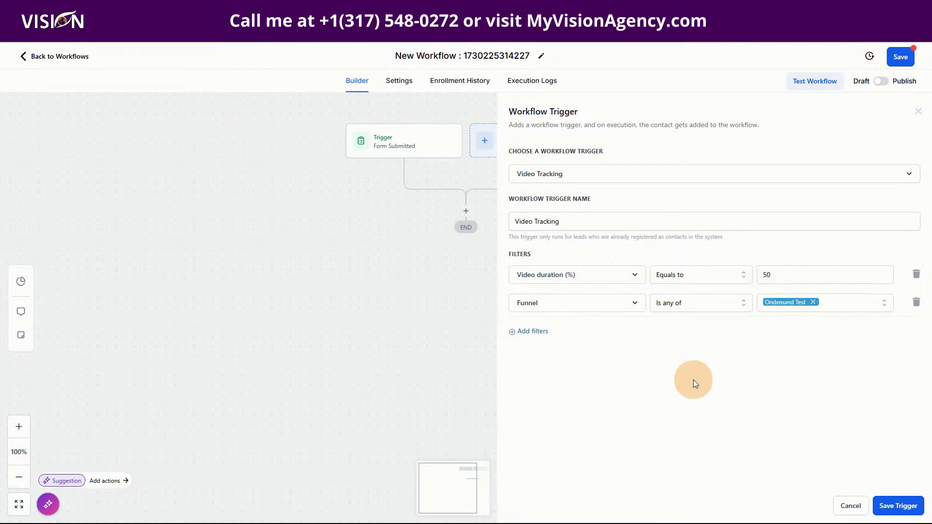
Try to add a third trigger filter for Video with the Is any of operator, and remove that filter row.
click(521, 335)
click(558, 332)
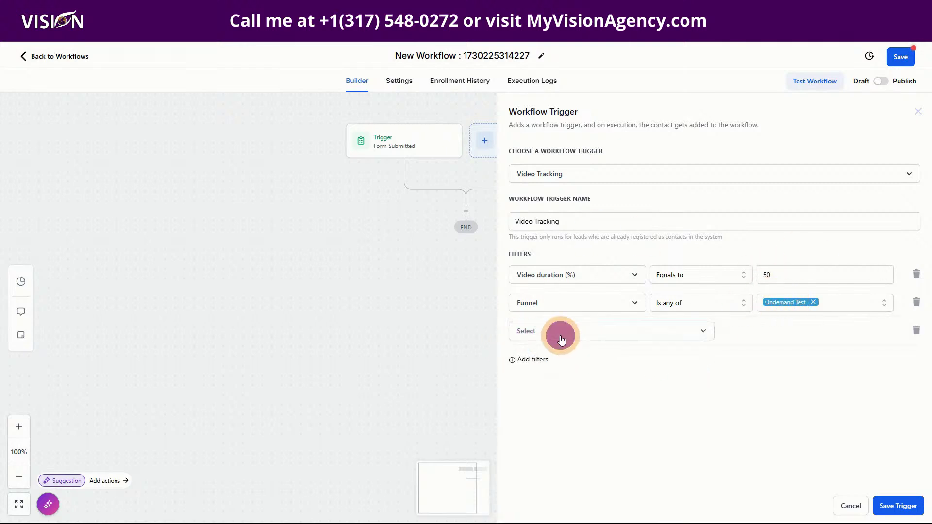
click(577, 402)
click(757, 332)
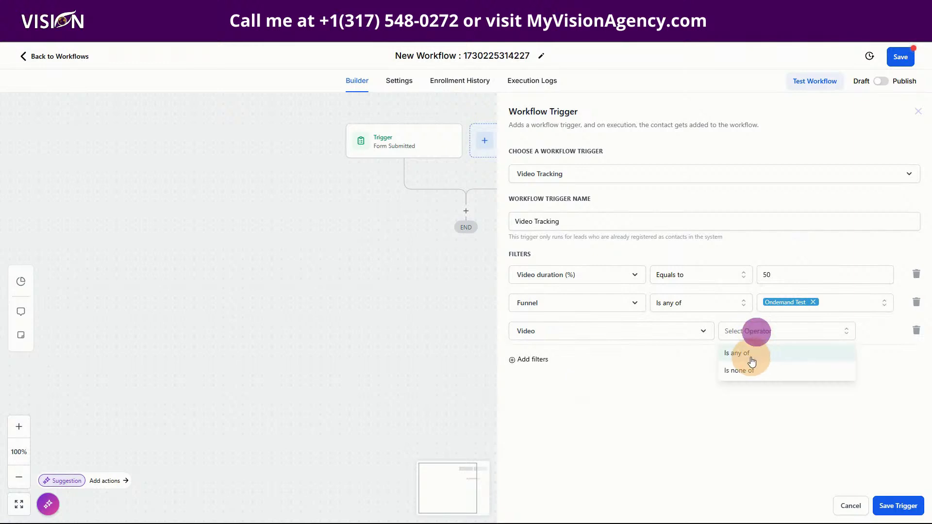
click(746, 354)
click(820, 338)
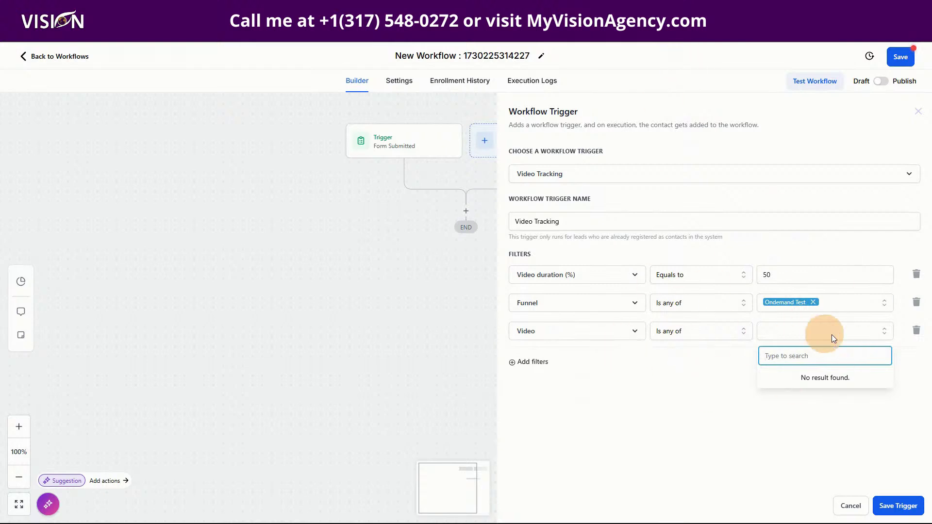
click(913, 332)
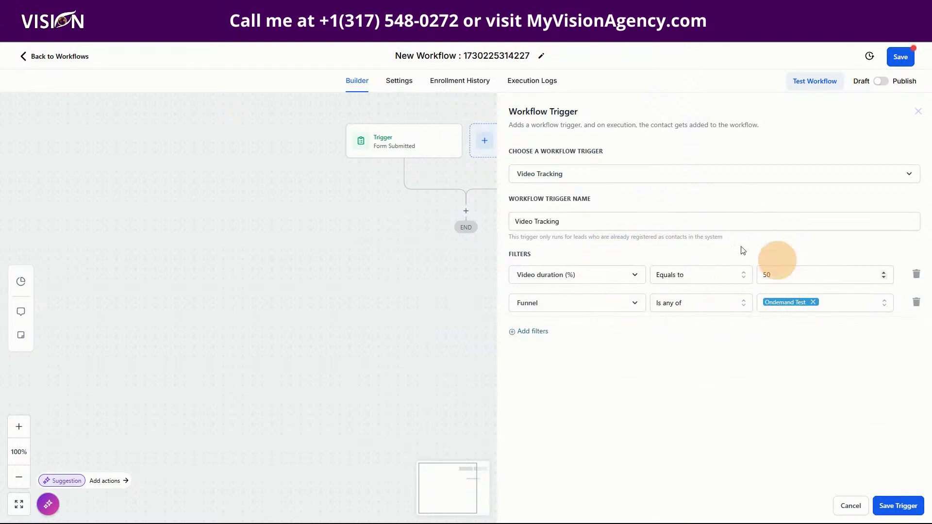
Change the Video duration (%) filter's operator to Greater than or Equal to and save the Video Tracking trigger.
click(693, 277)
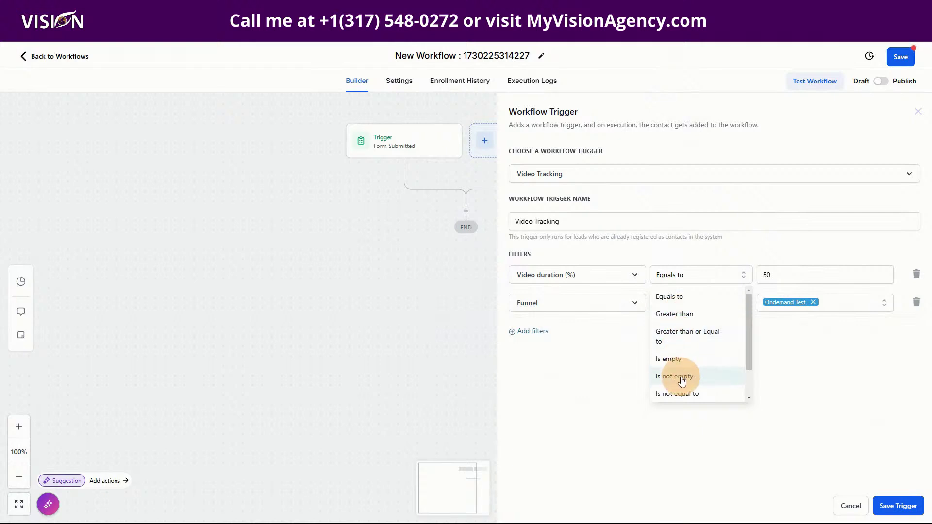
scroll(690, 388, down, 1)
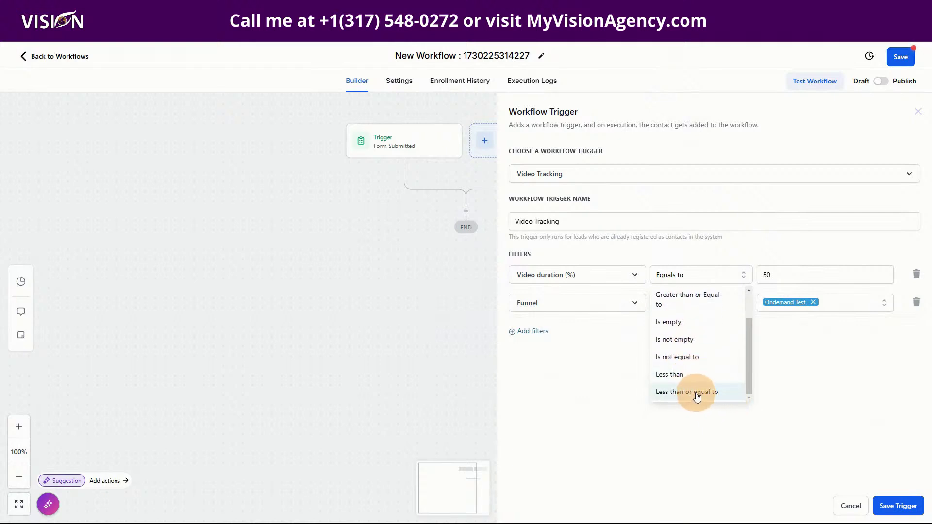
click(693, 302)
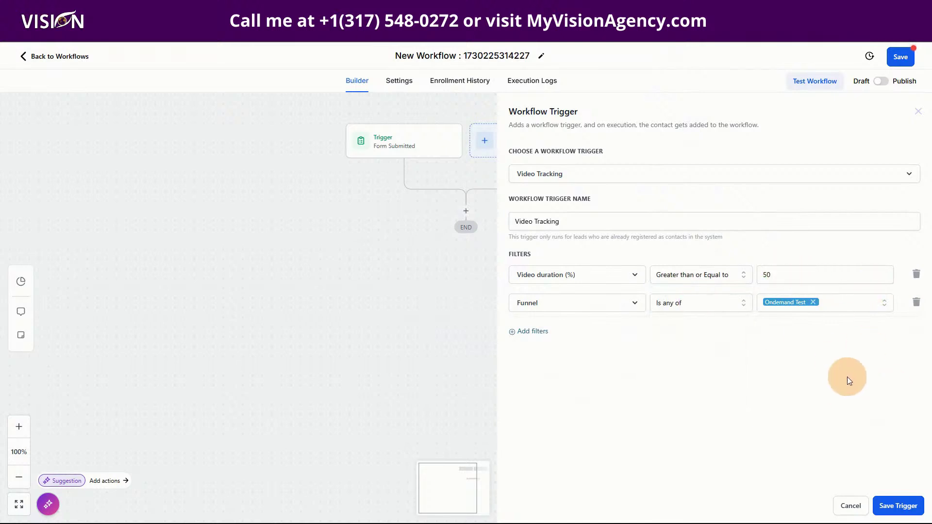
click(899, 506)
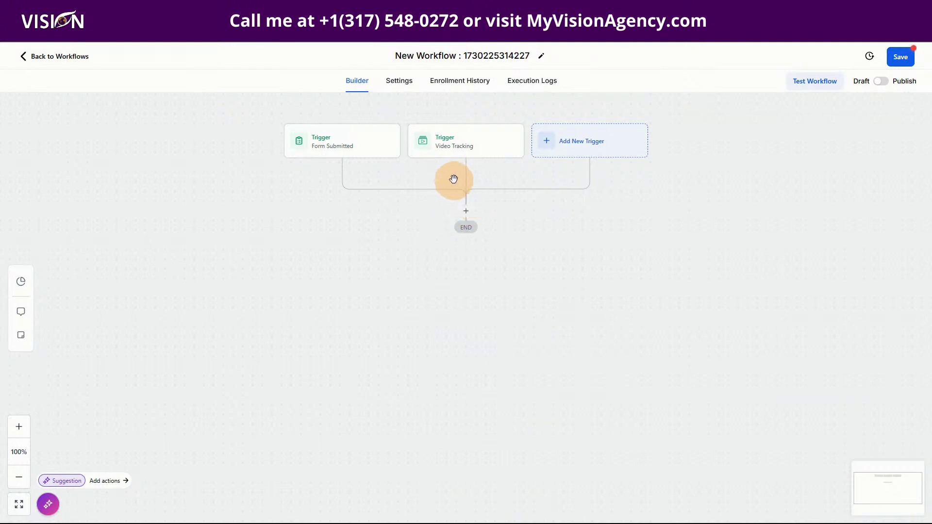
Open the action choices for the step below the triggers and examine the contact, communication, send data and internal tools actions.
click(466, 213)
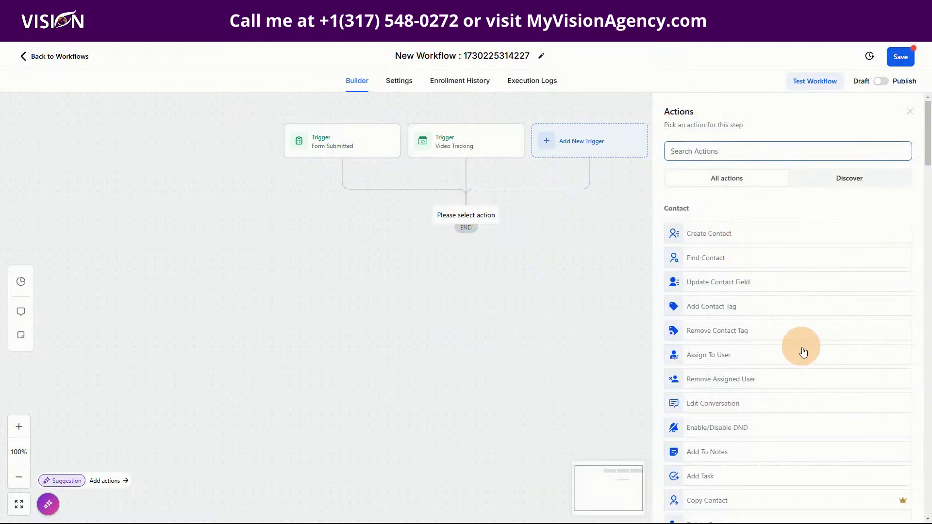
scroll(801, 351, down, 3)
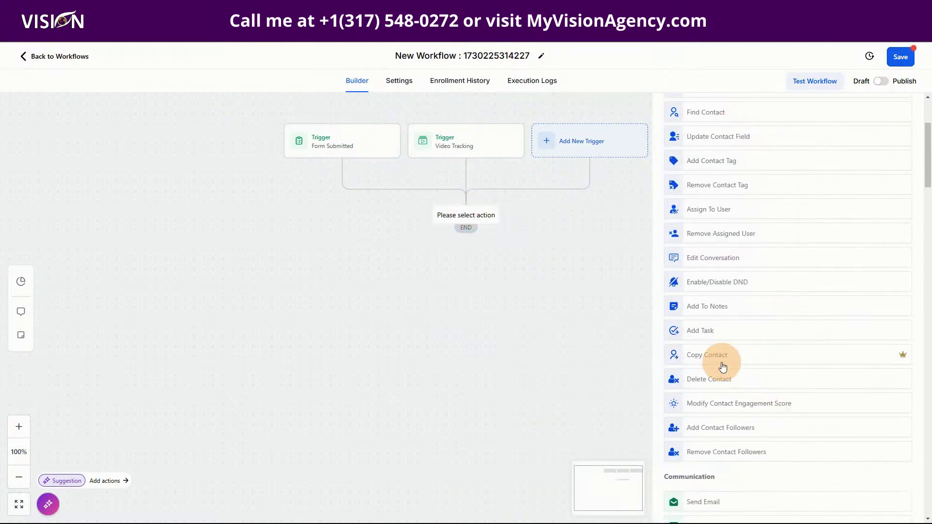
scroll(807, 421, down, 2)
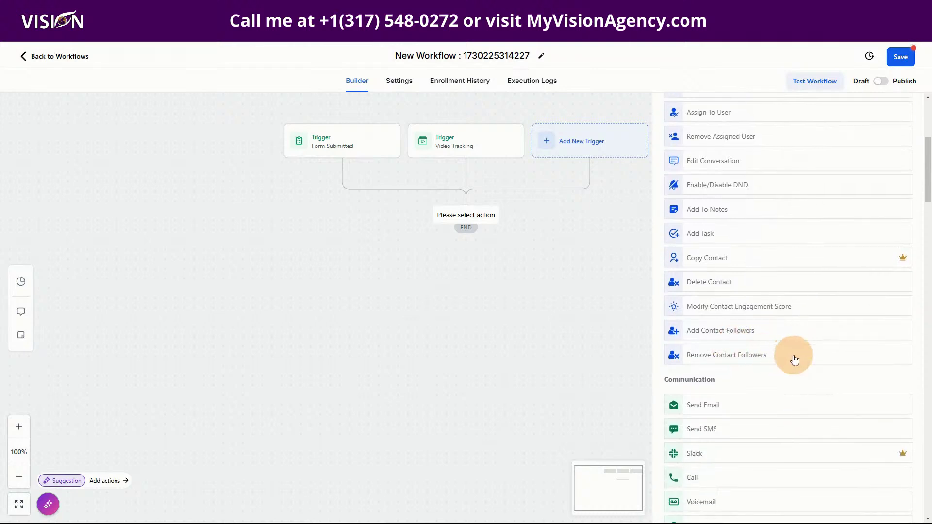
scroll(797, 364, down, 1)
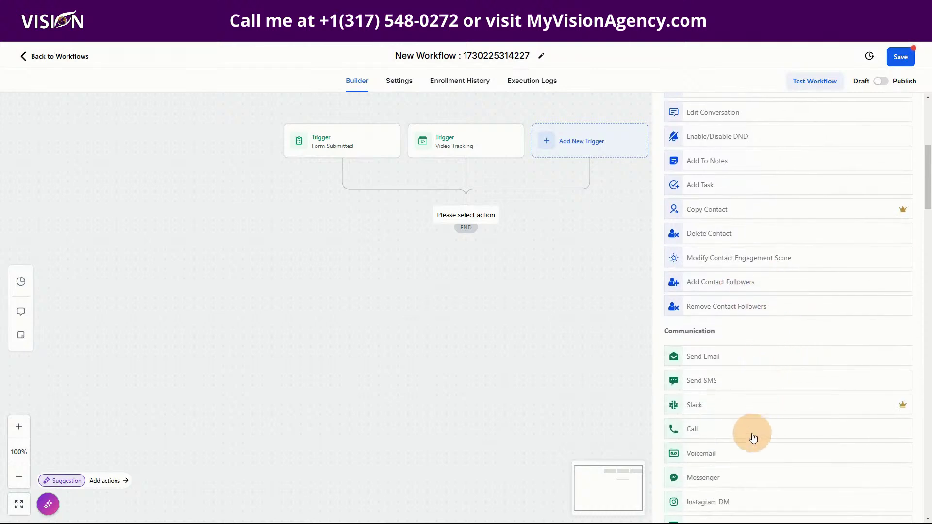
scroll(805, 358, down, 3)
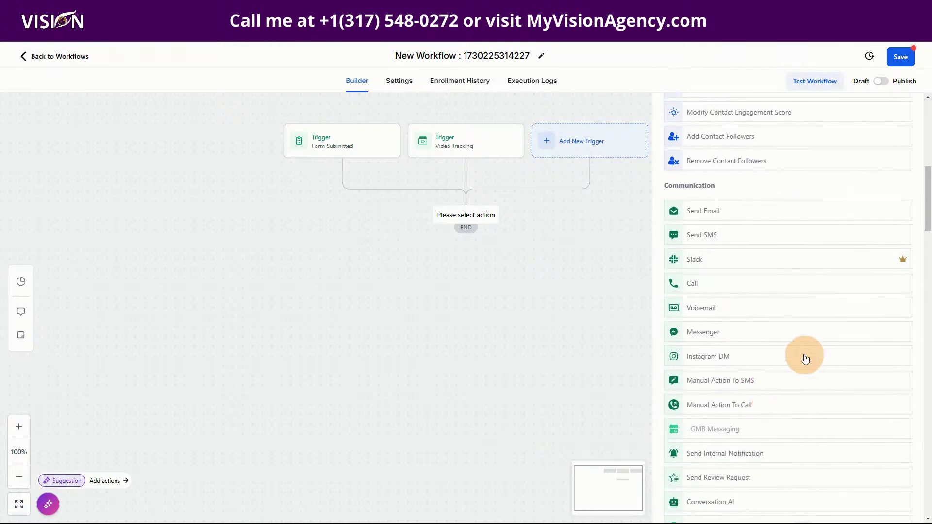
mouse_move(790, 430)
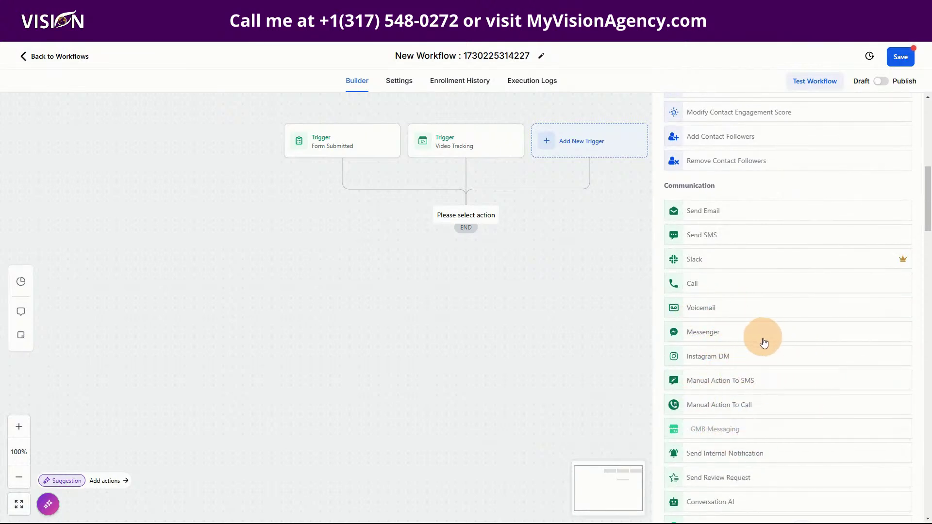
scroll(787, 347, down, 2)
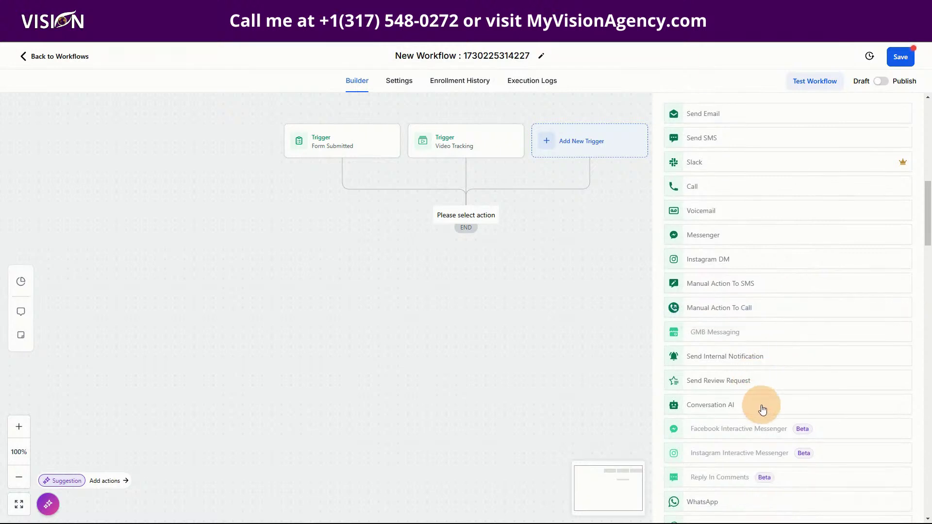
scroll(818, 329, down, 6)
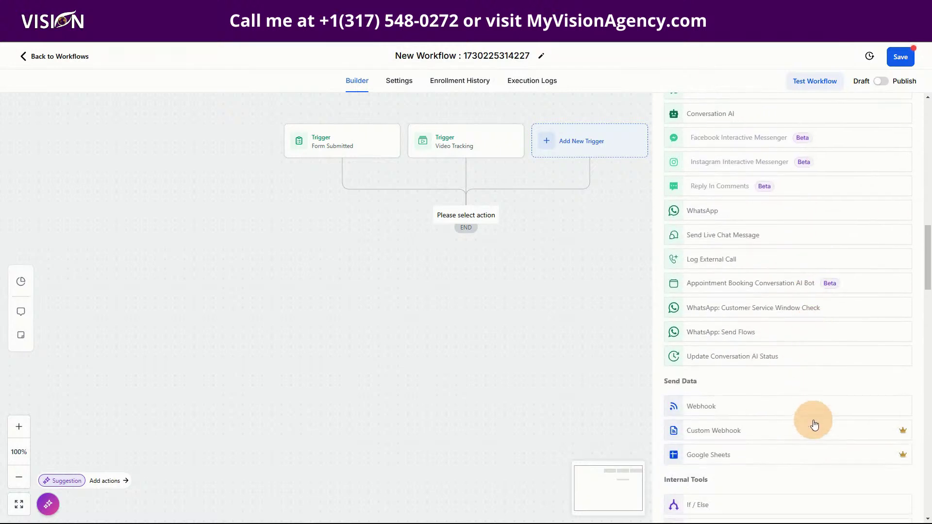
scroll(816, 425, down, 2)
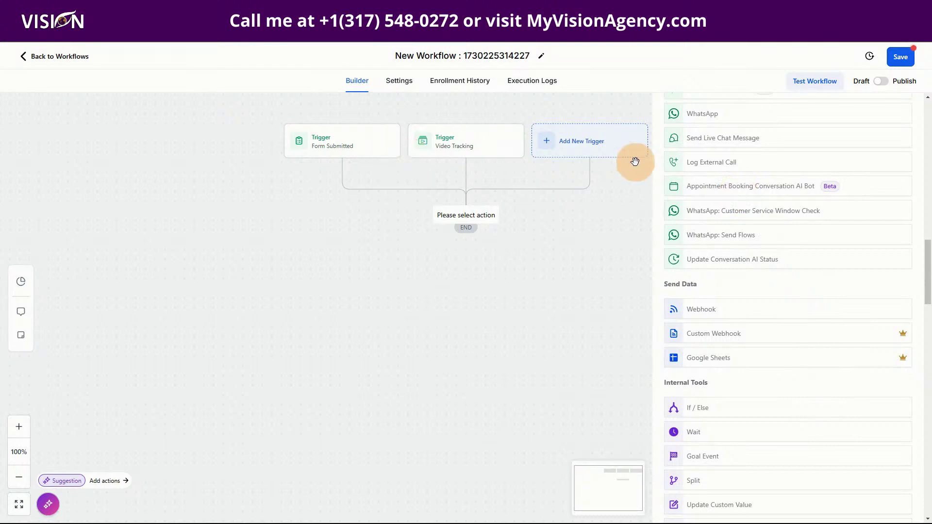
scroll(807, 405, down, 3)
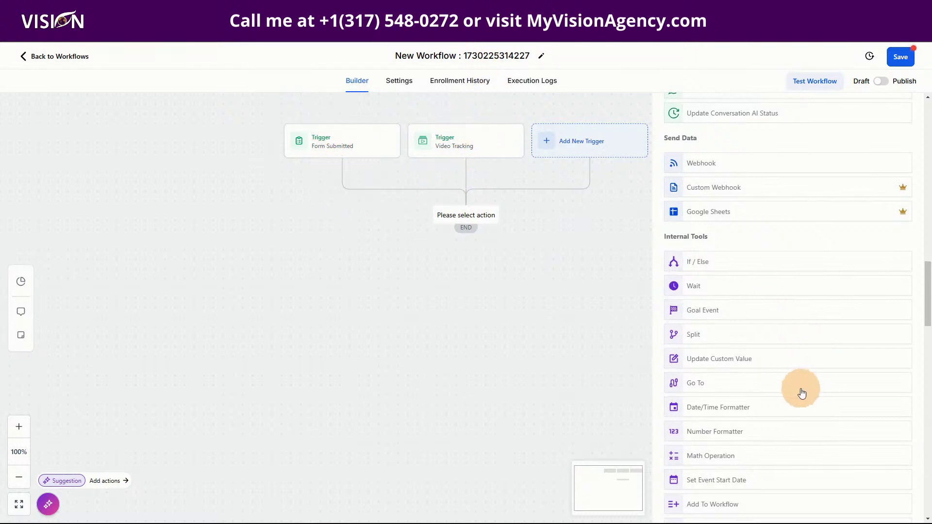
scroll(801, 389, down, 6)
scroll(810, 390, down, 10)
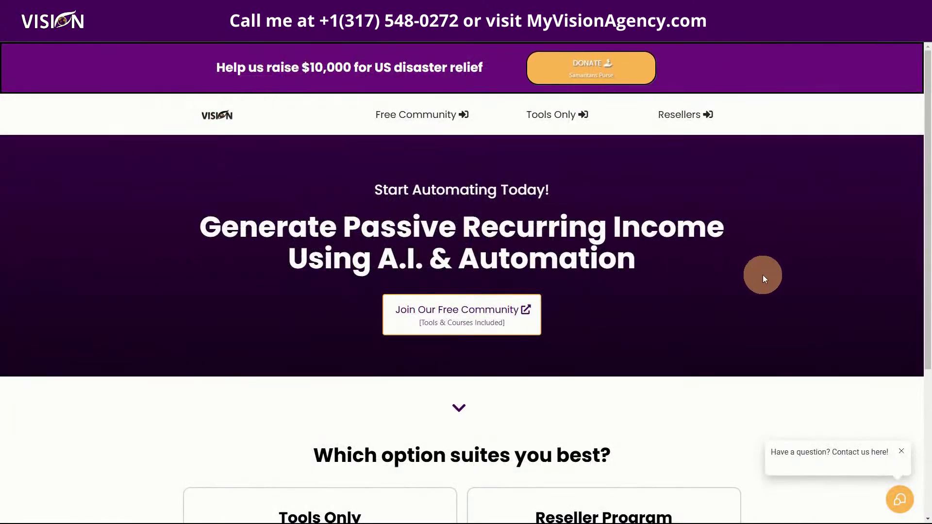
On the My Vision Agency website, review the free community, Tools Only and Reseller Program options, and open the Software Resellers page.
scroll(754, 281, down, 5)
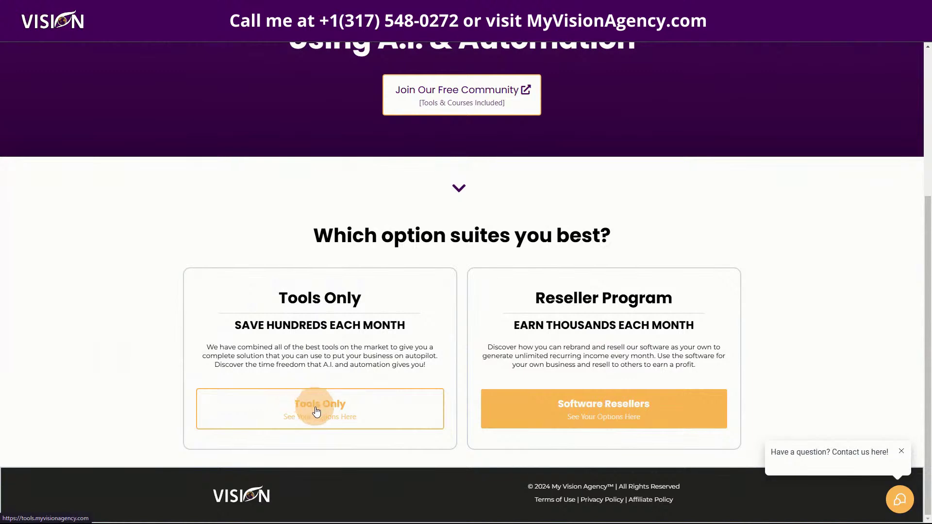
scroll(340, 418, up, 1)
scroll(346, 420, up, 3)
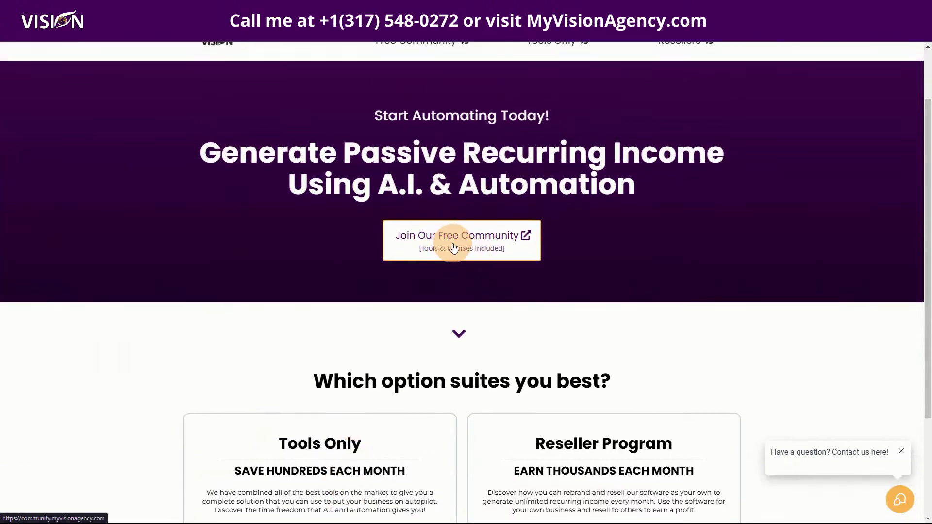
scroll(577, 273, down, 3)
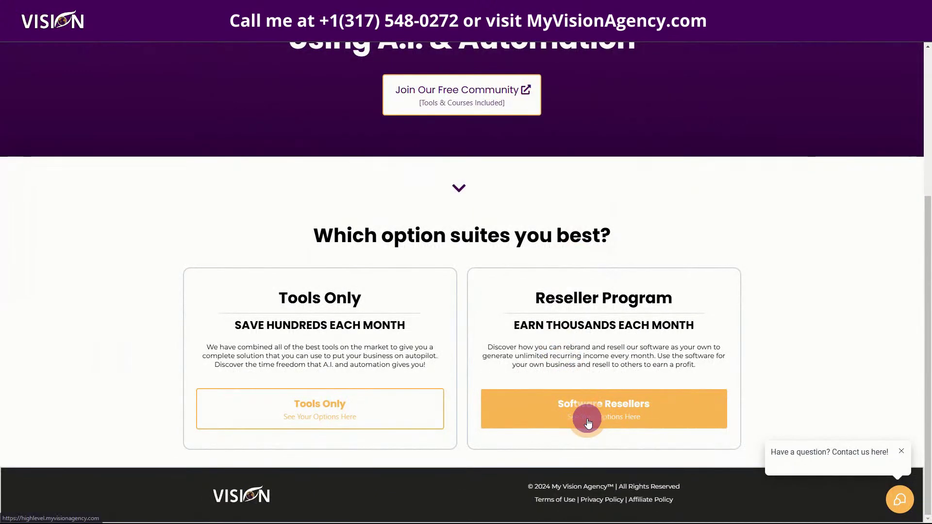
click(588, 419)
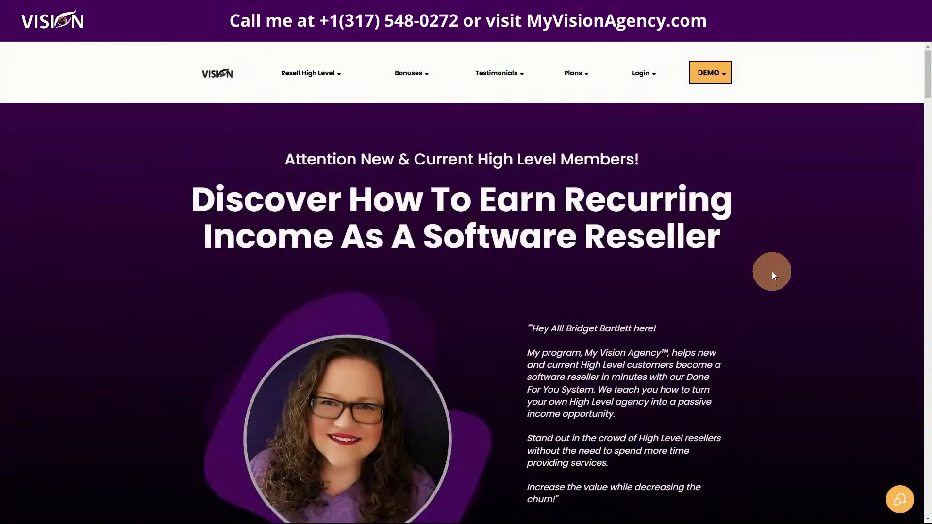
scroll(772, 272, down, 1)
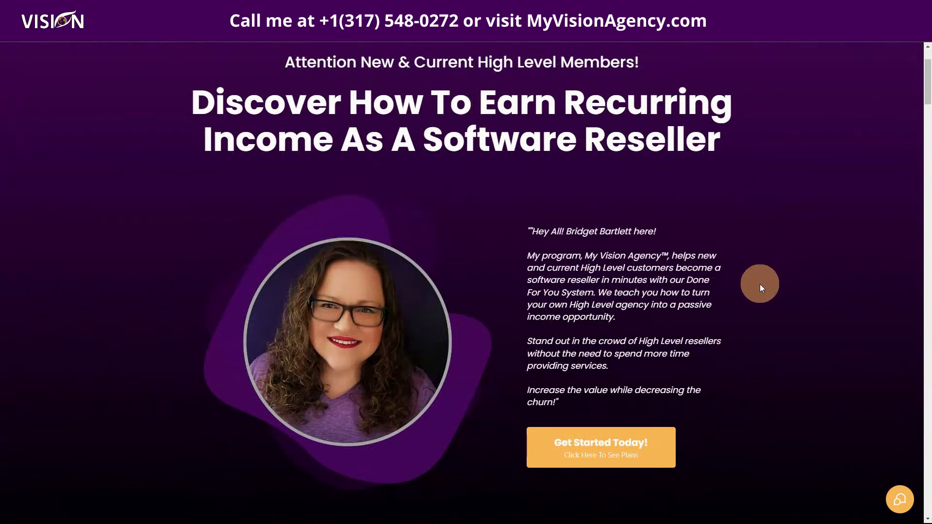